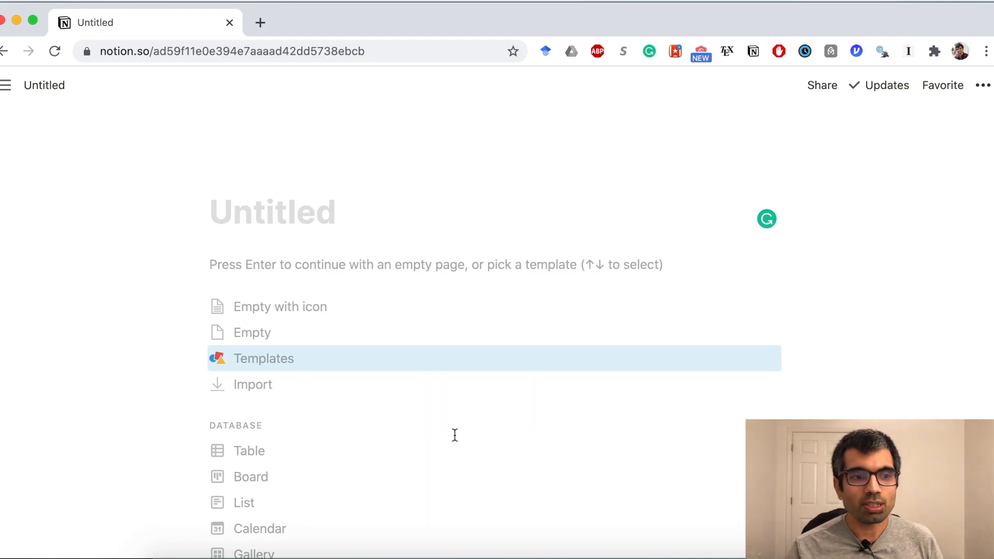
Apply the Resume template from the Personal category to the untitled page
mouse_move(5, 84)
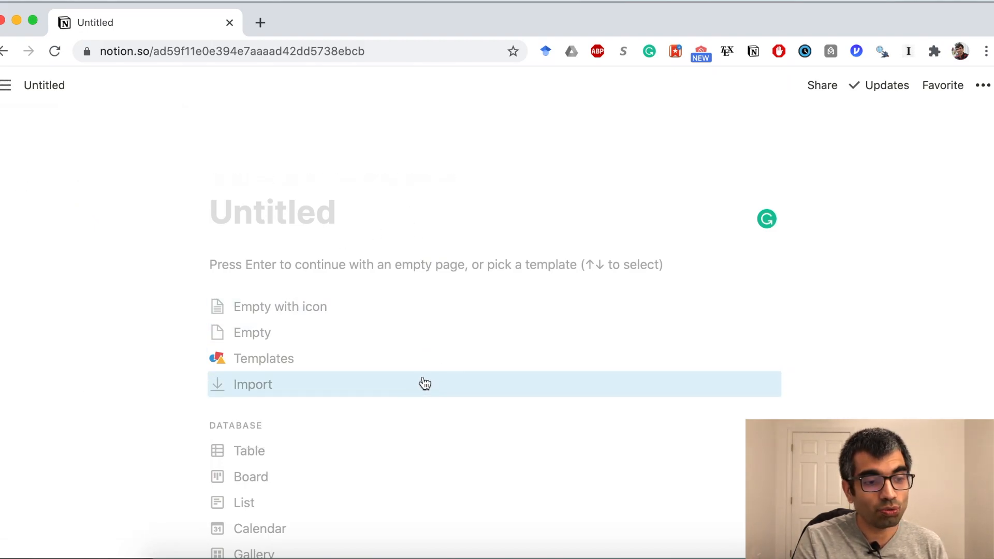
left_click(278, 359)
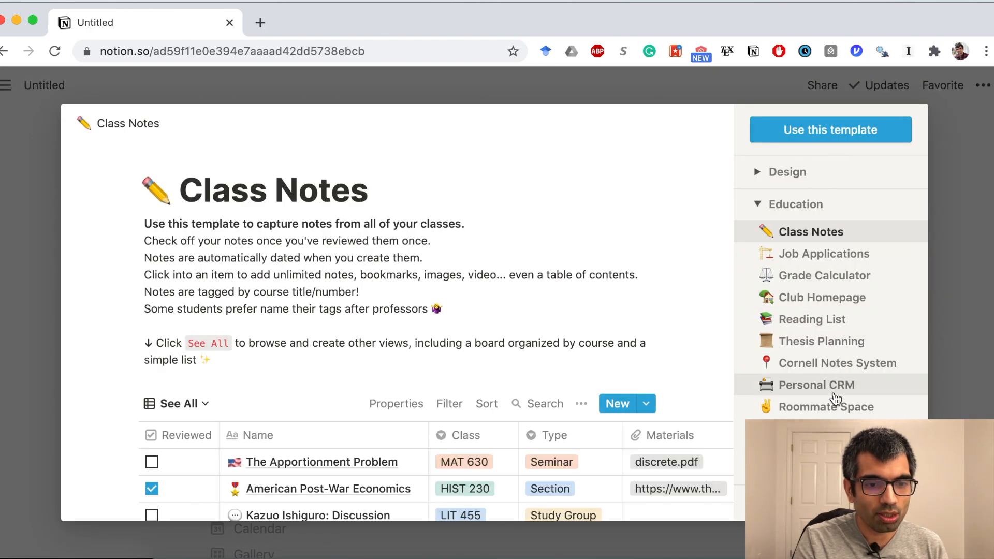
scroll(836, 399, "down", 5)
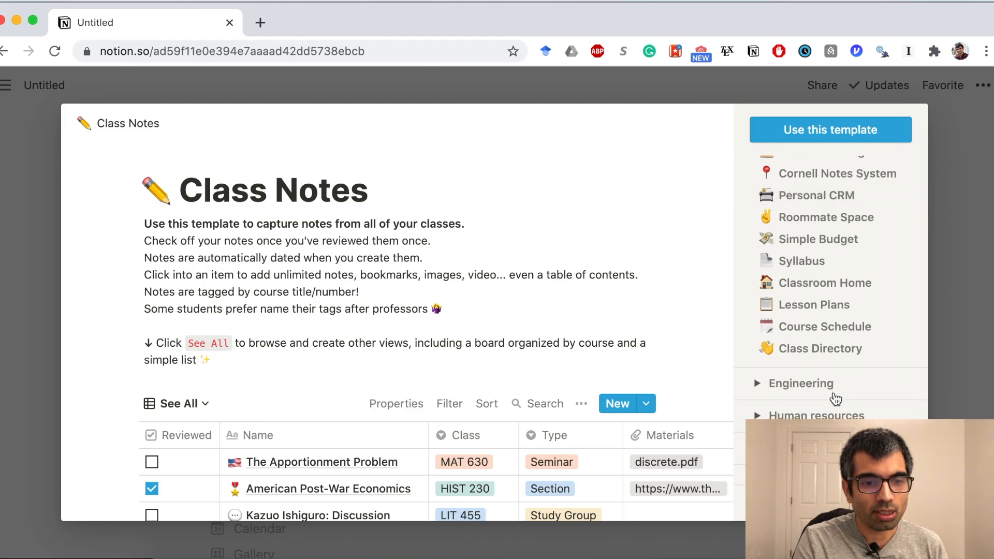
scroll(834, 399, "down", 3)
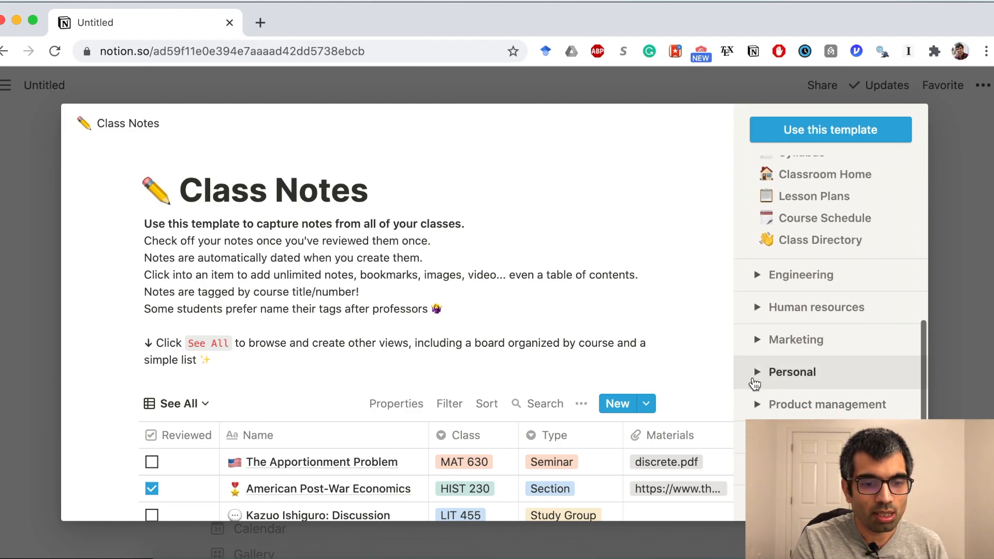
left_click(757, 373)
scroll(757, 381, "down", 4)
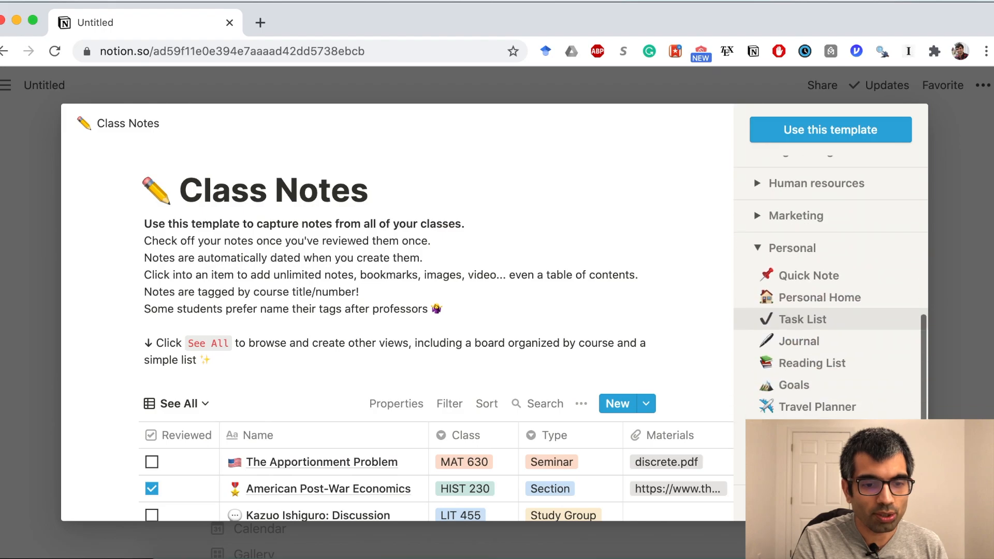
scroll(817, 394, "down", 3)
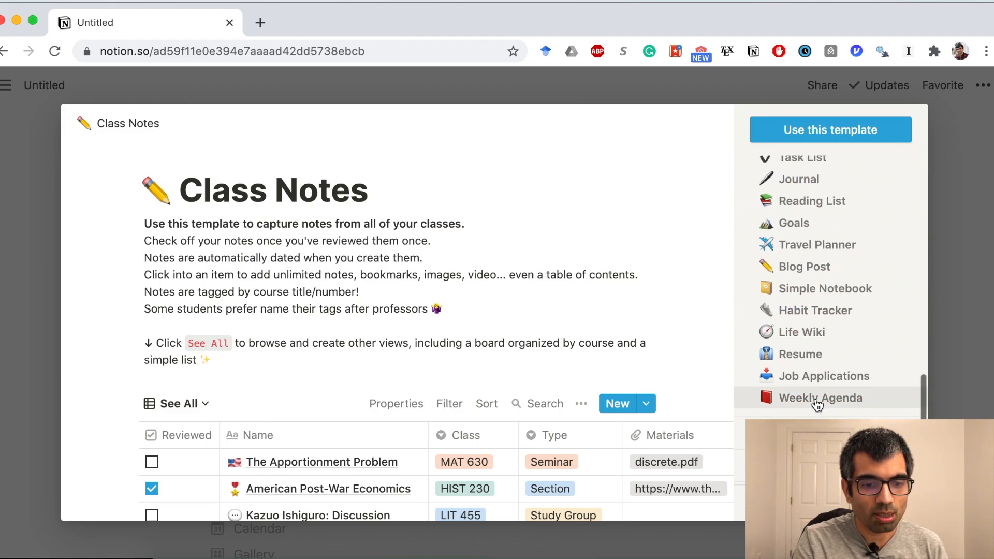
left_click(812, 362)
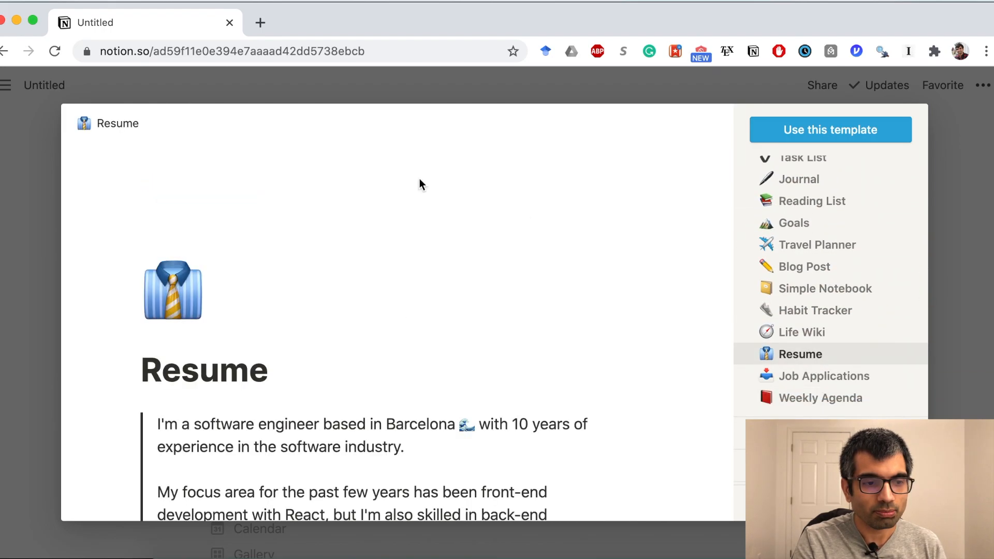
left_click(806, 133)
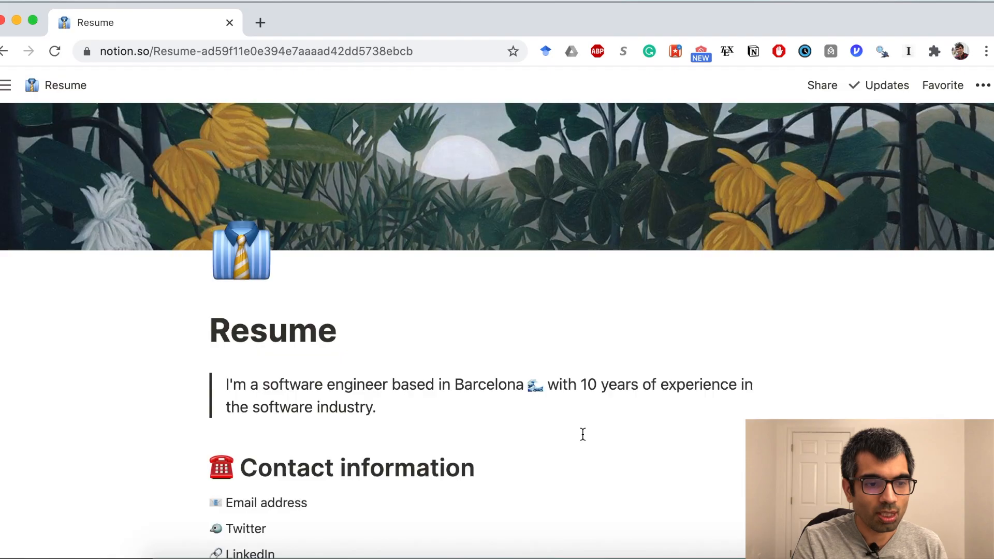
Replace the introductory quote under the Resume title with "I am a PhD in Economics from Brown."
scroll(583, 434, "down", 3)
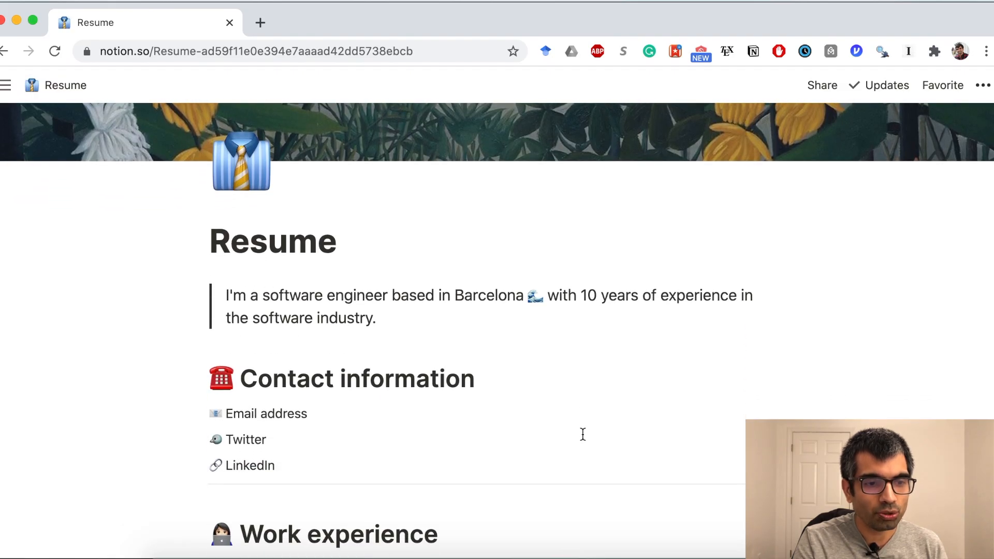
scroll(583, 434, "down", 2)
scroll(537, 335, "up", 1)
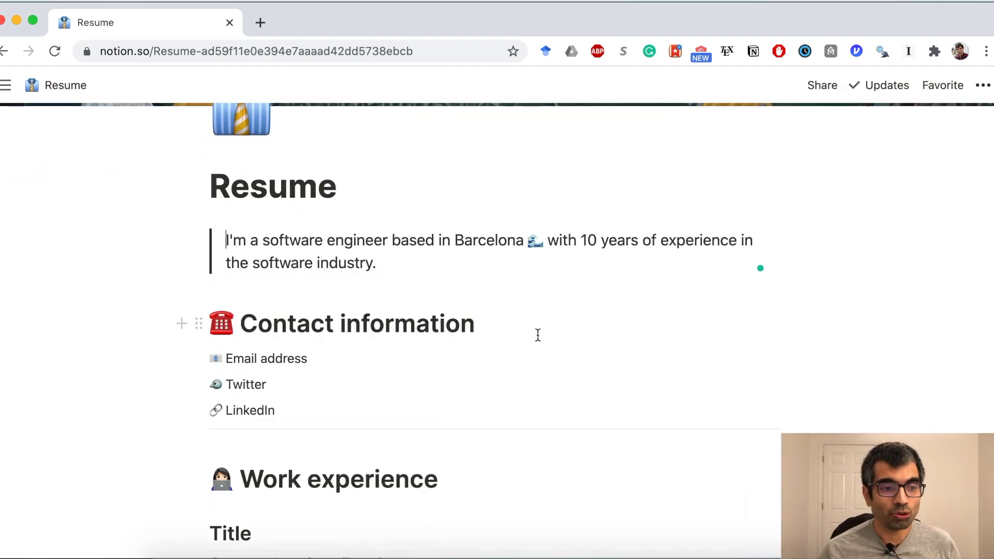
left_click(386, 264)
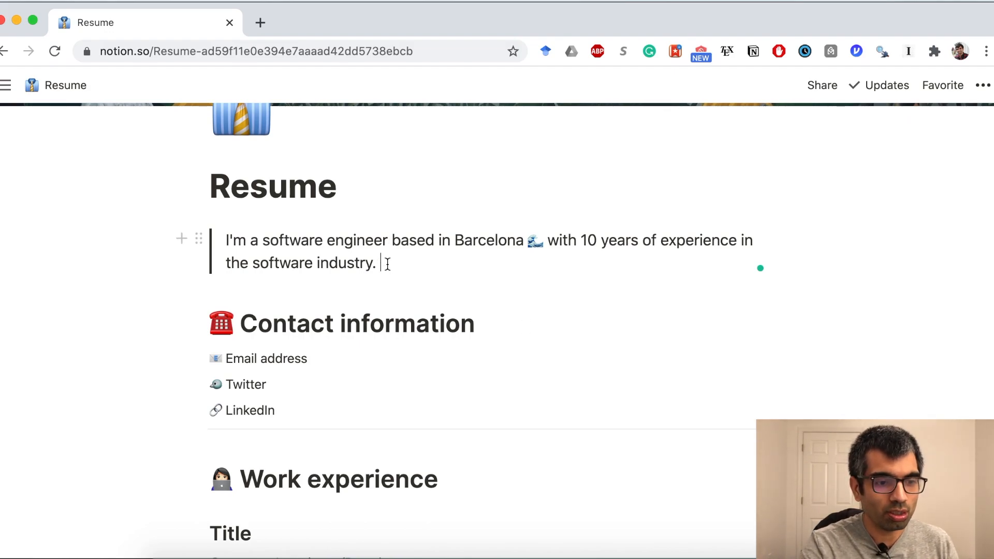
key("super+BackSpace")
key("super+BackSpace")
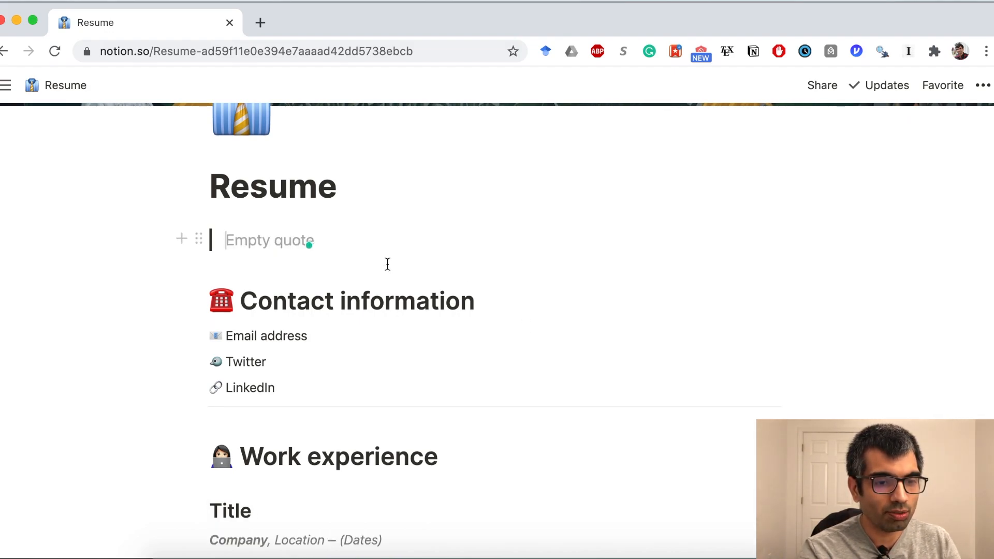
type("I")
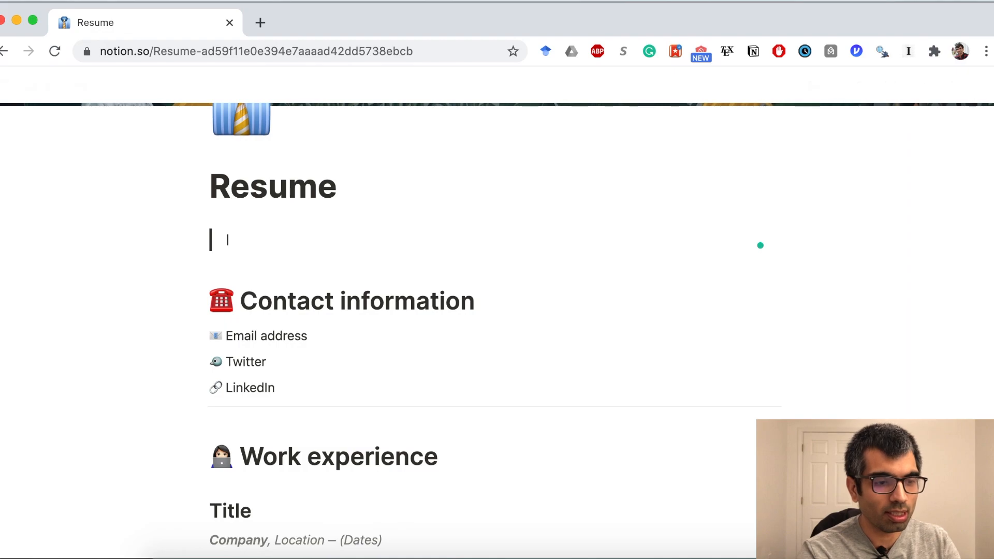
type(" am a P")
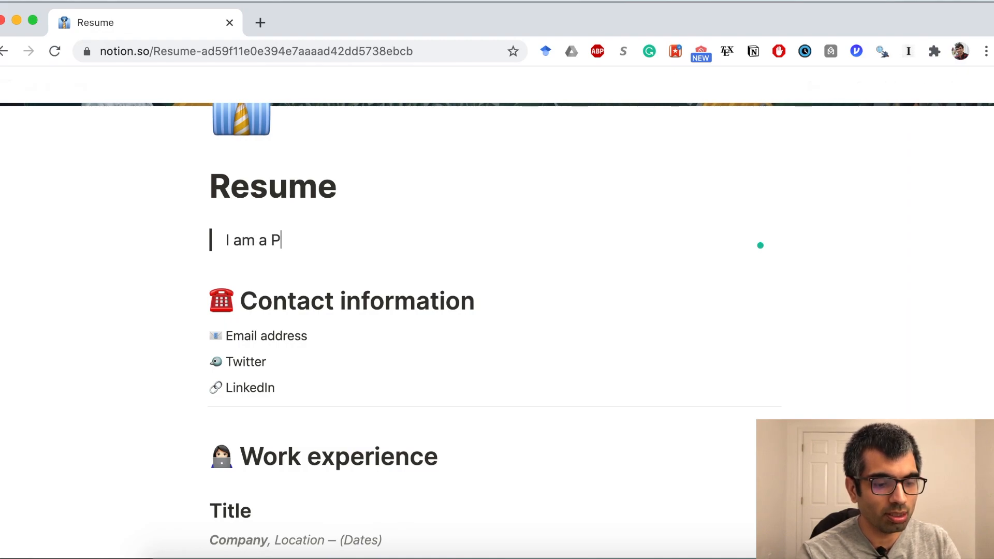
type("hD in Econom")
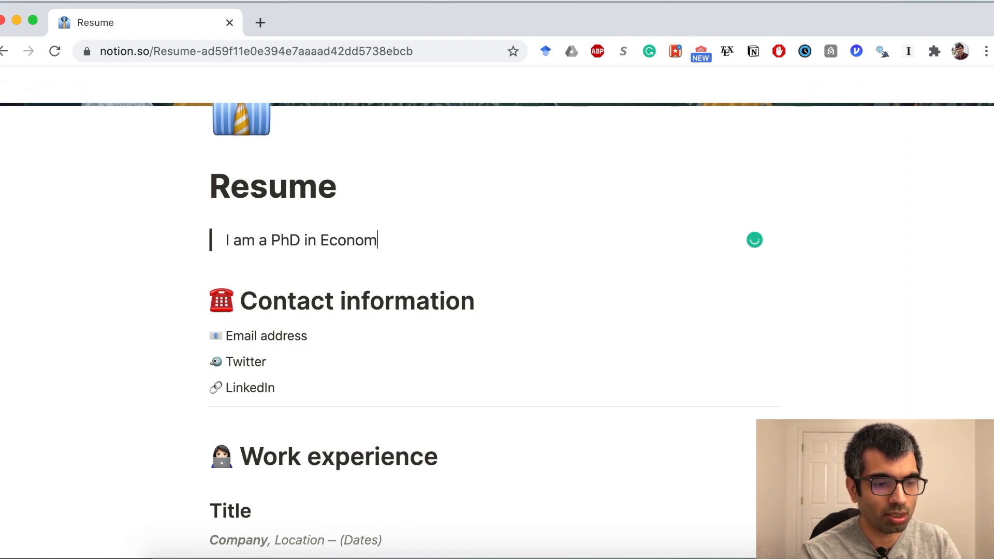
type("ics from Brown.")
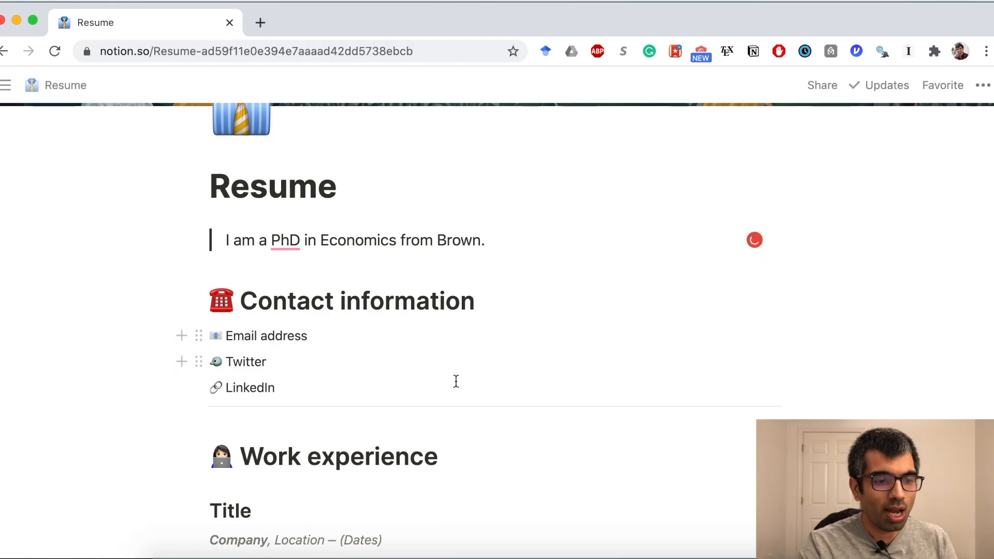
Add an empty sub-page titled "Research Papers" at the end of the resume, below the Education section
scroll(456, 381, "down", 5)
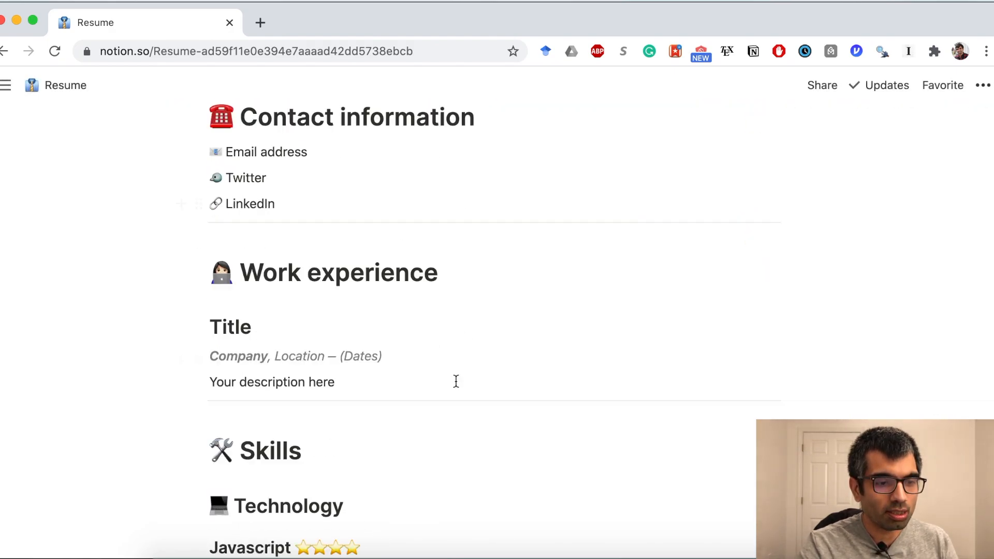
scroll(456, 382, "down", 5)
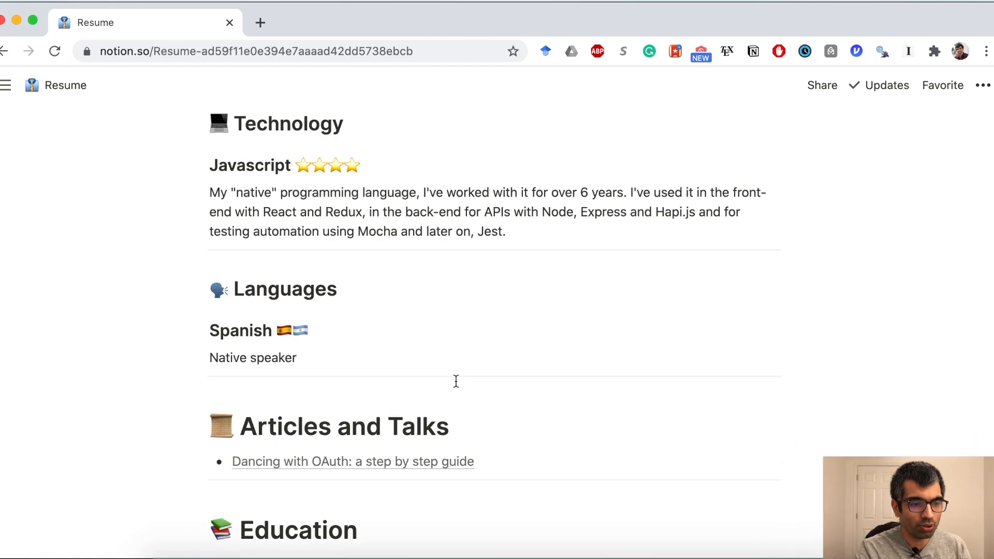
scroll(311, 452, "down", 4)
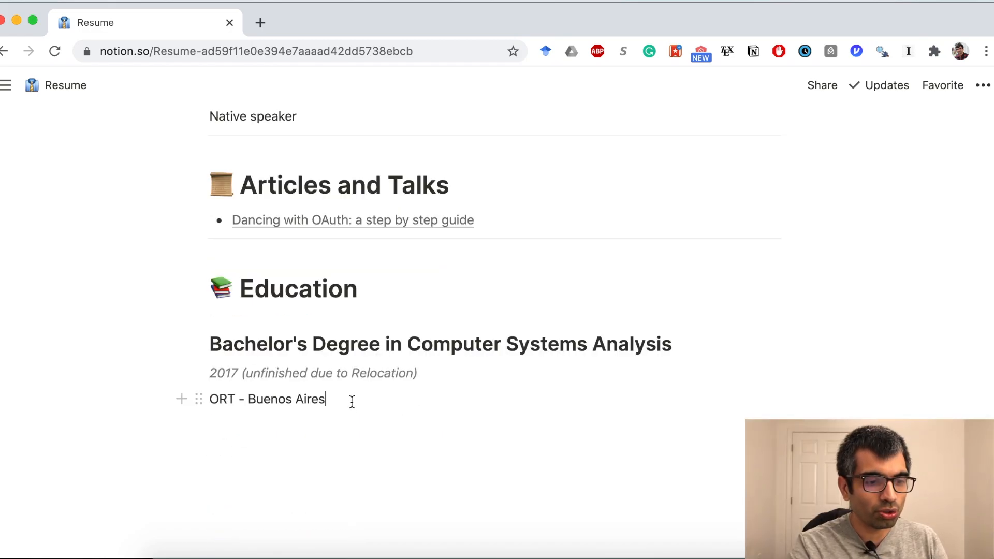
left_click(348, 476)
key("Return")
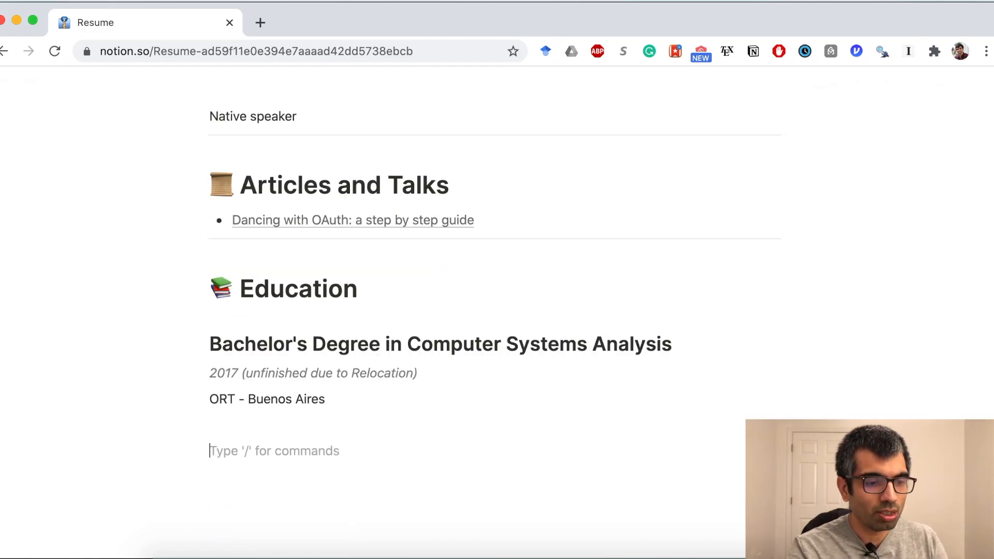
type("/")
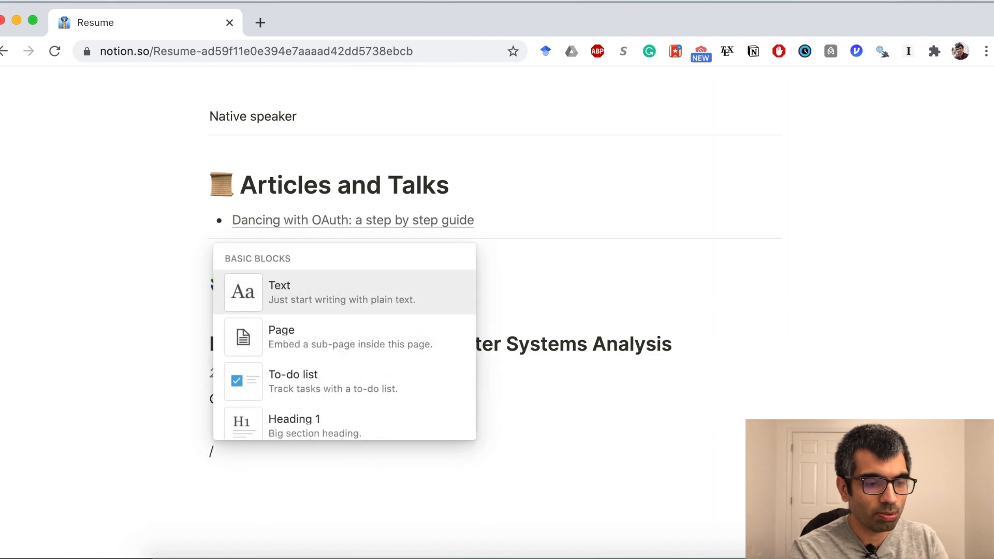
key("BackSpace")
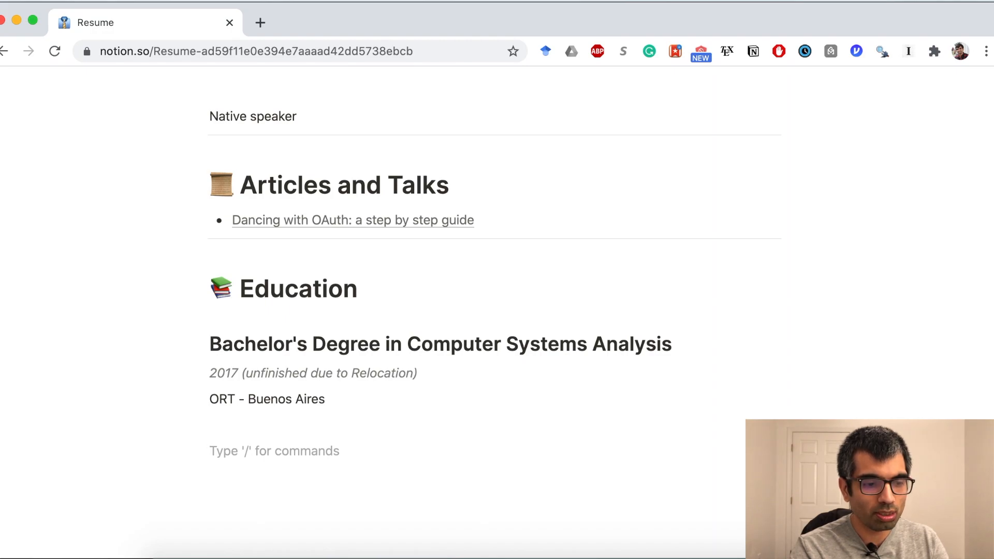
type("/")
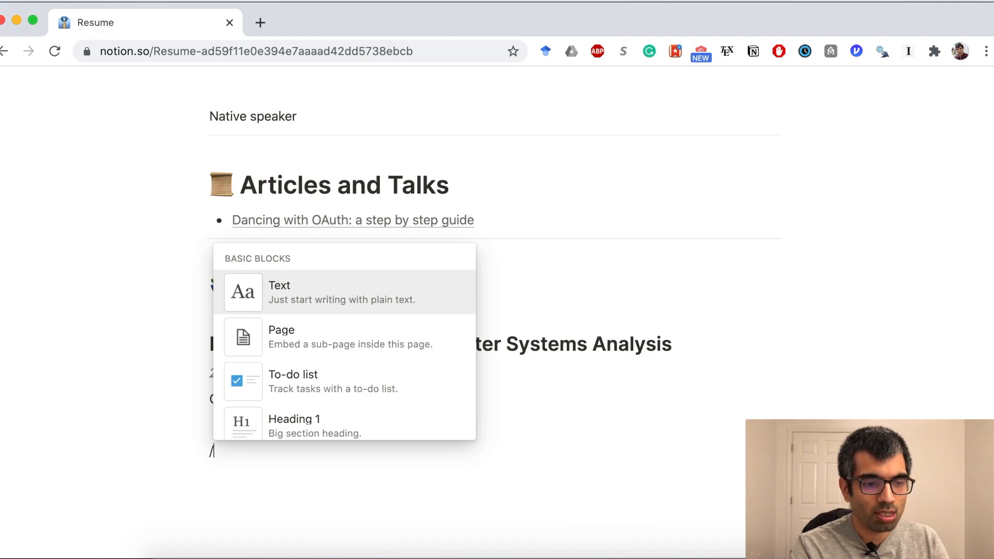
key("Down")
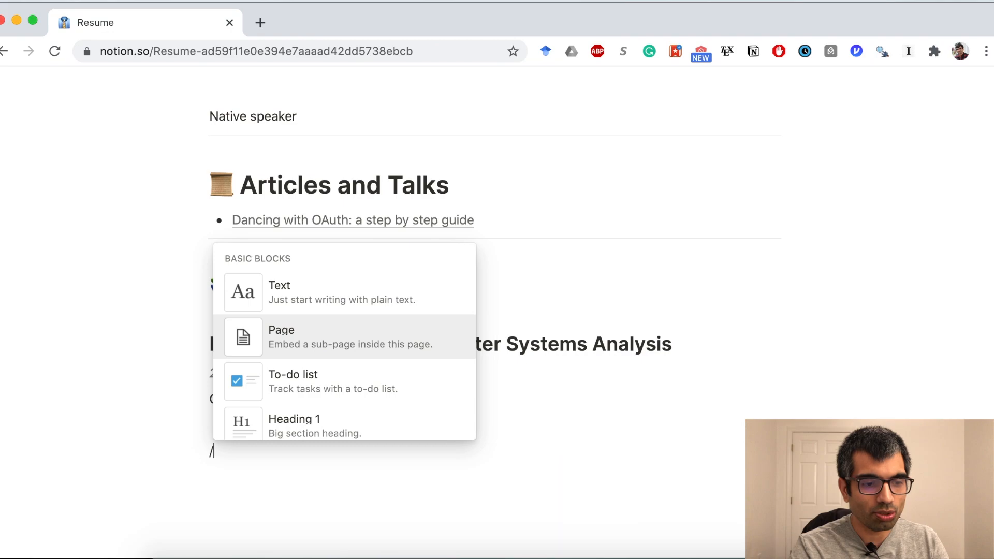
key("Return")
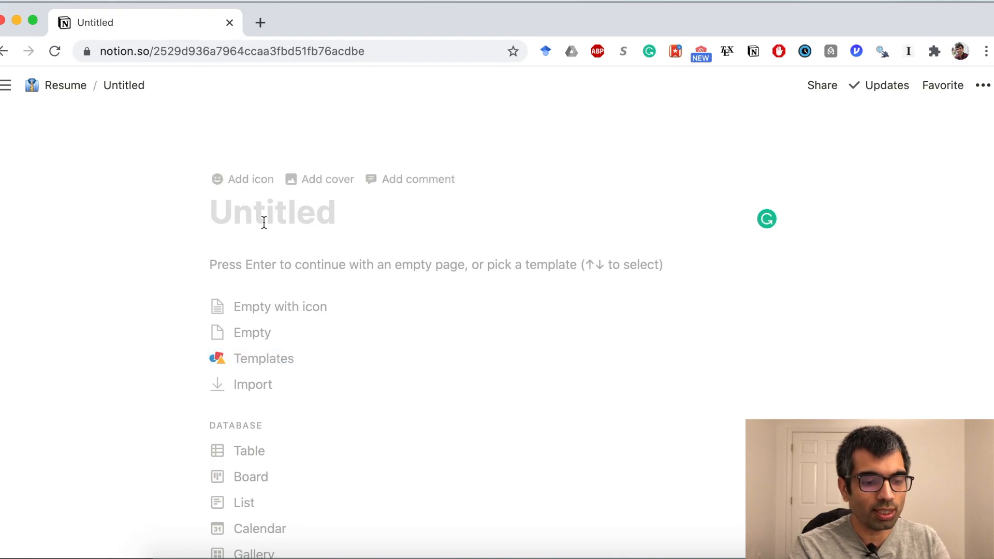
type("Research Papers")
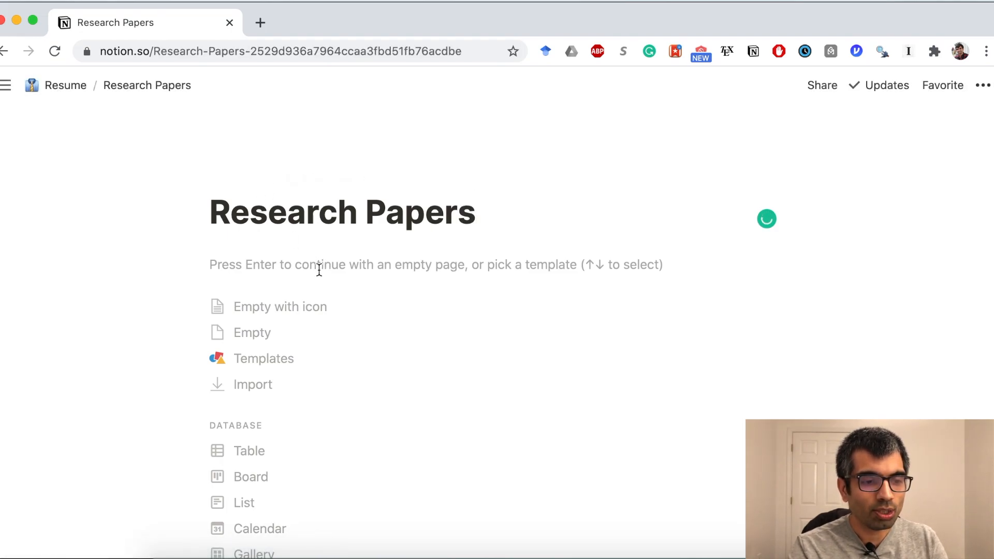
key("Return")
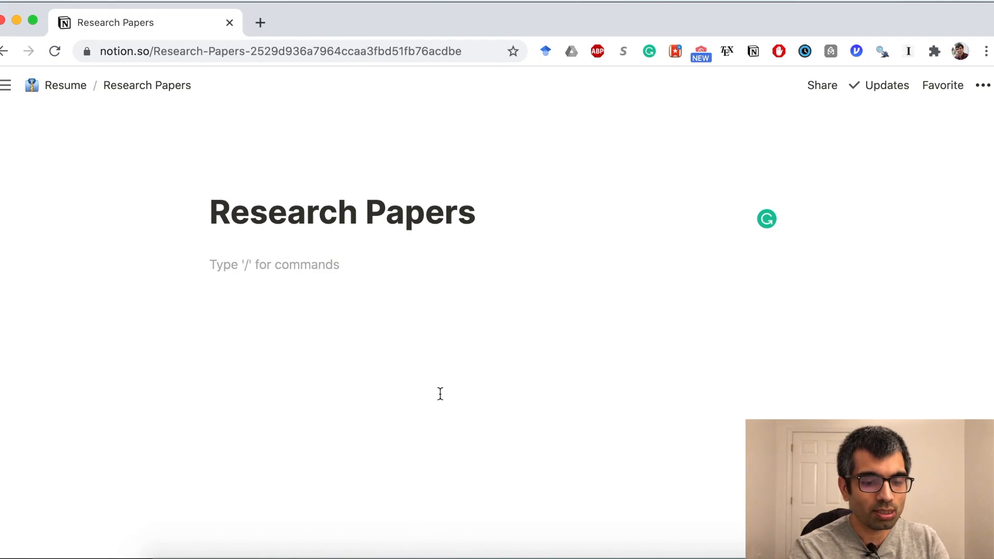
Insert an inline table on the Research Papers page and title it "Papers"
type("/table")
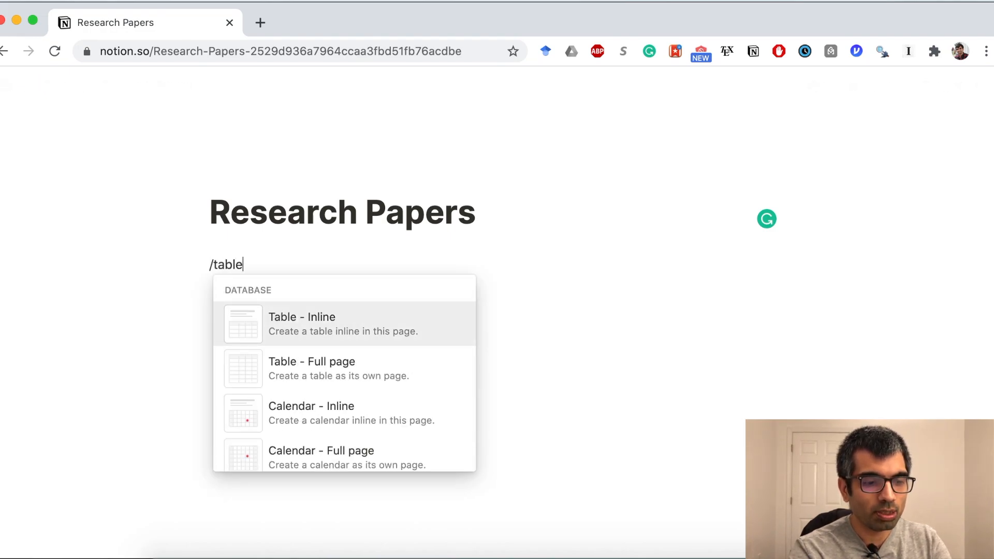
key("Return")
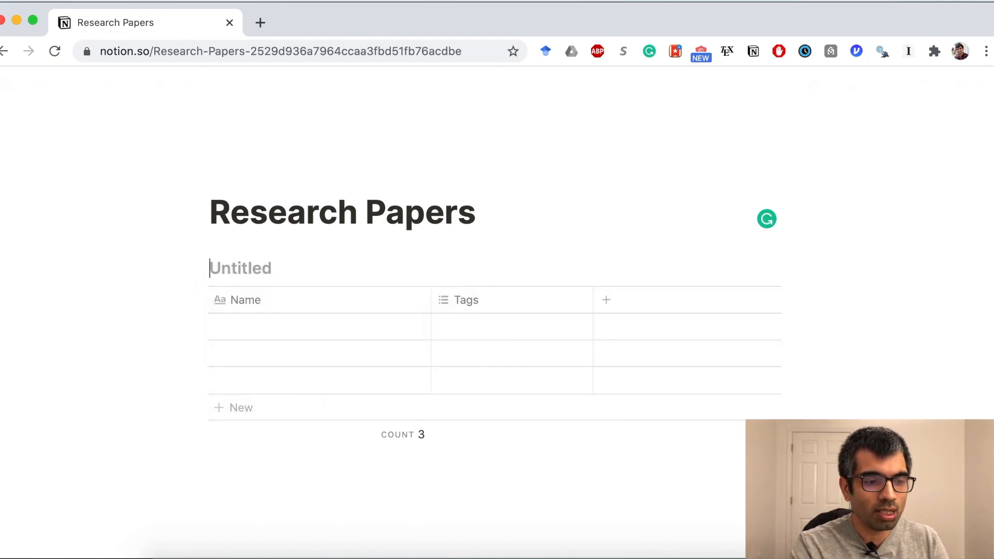
type("Papers")
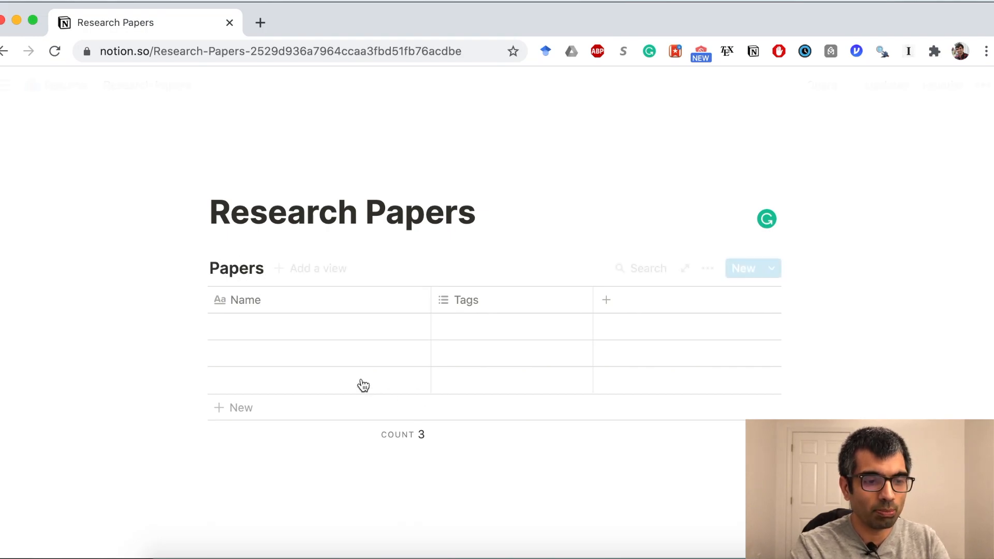
Name the first entry of the Papers table "Demonetization in India" and add a new column after Tags
left_click(288, 328)
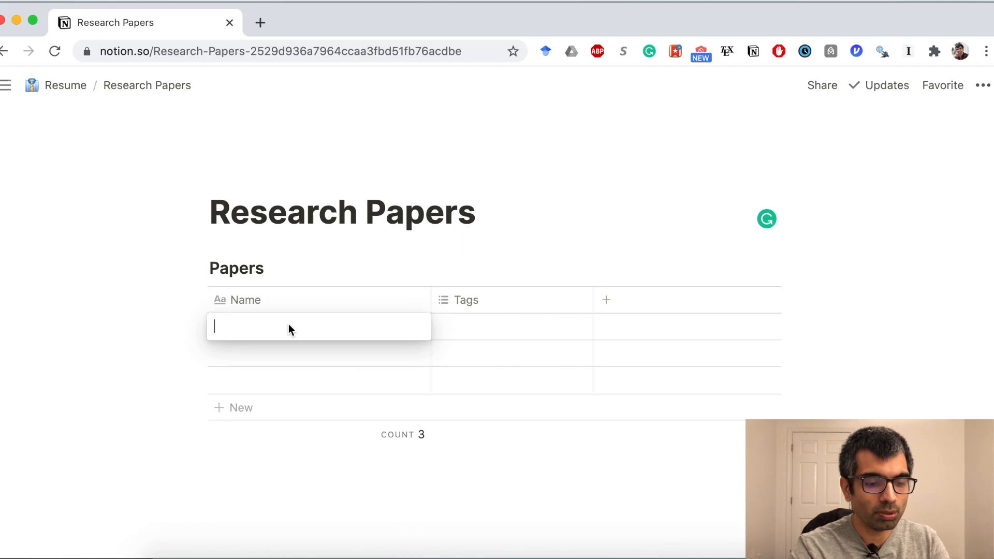
type("Demonetizati")
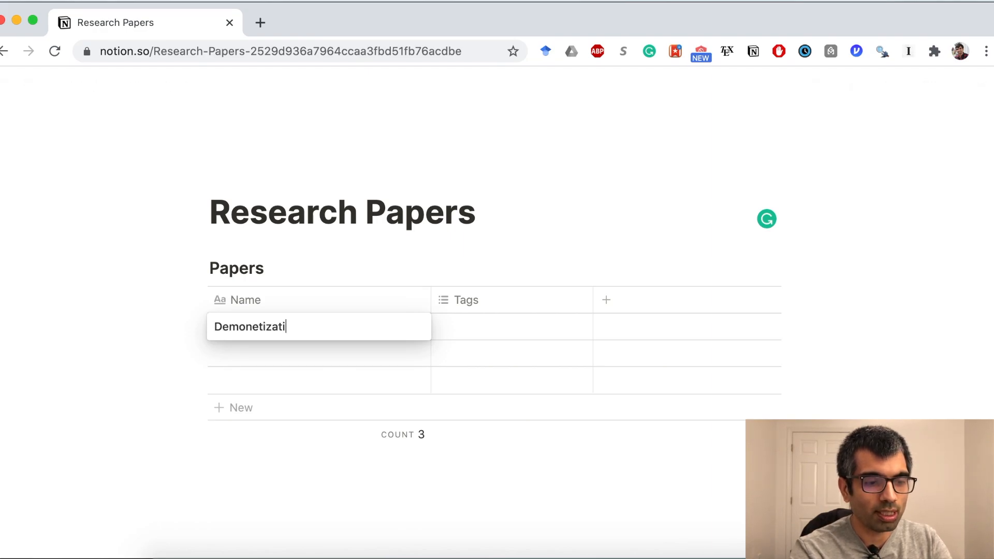
type("on in India")
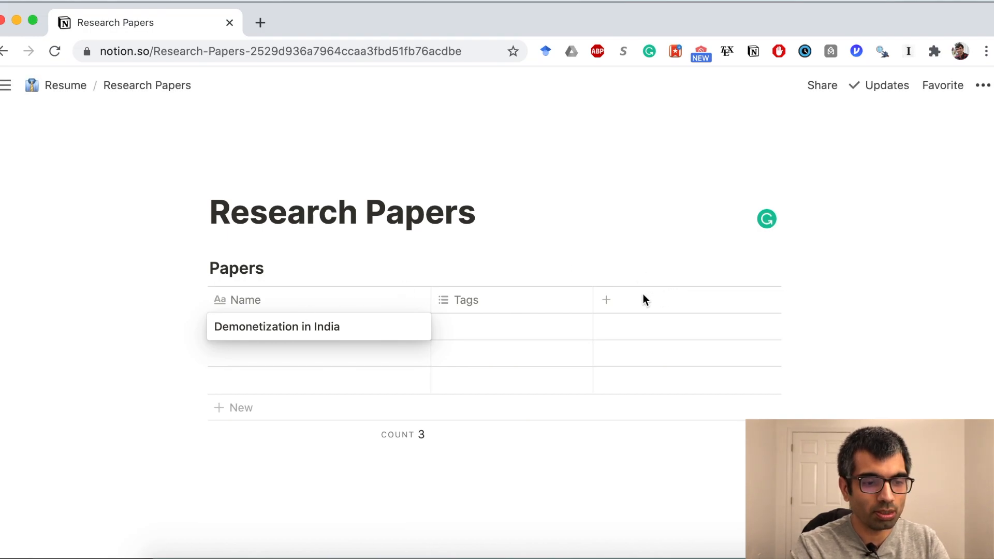
left_click(608, 300)
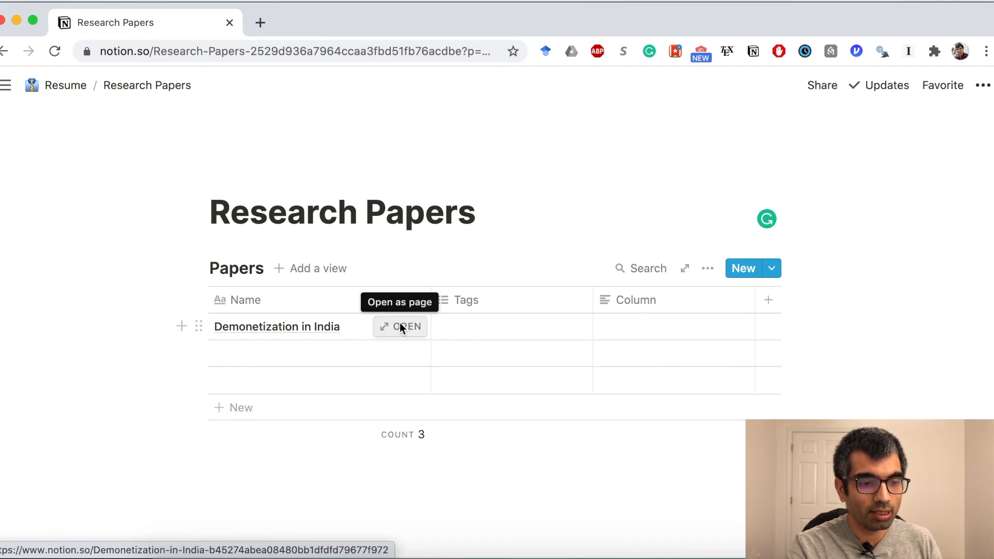
Add an empty file block to the Demonetization in India entry's page, check it, and return to the Papers table
left_click(402, 327)
scroll(389, 414, "down", 3)
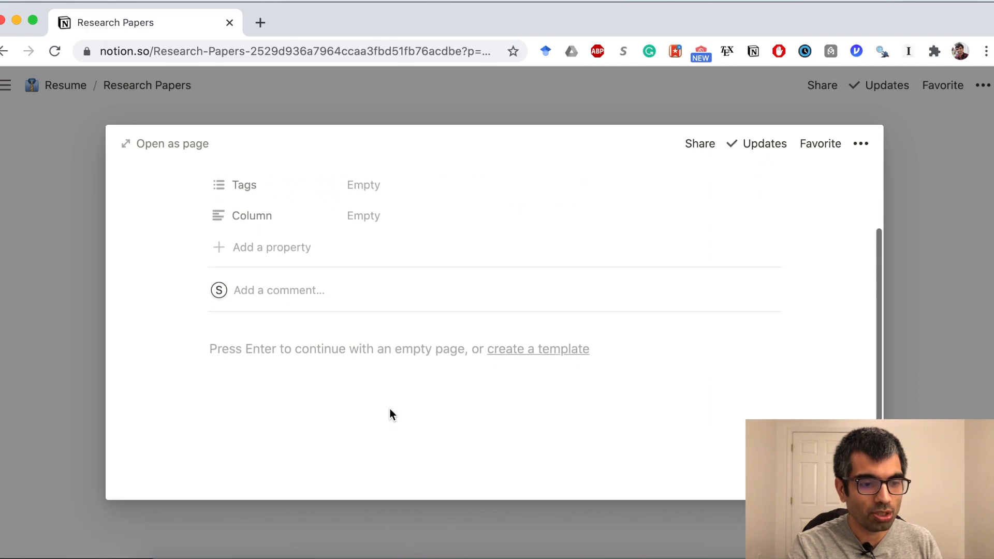
scroll(389, 414, "up", 2)
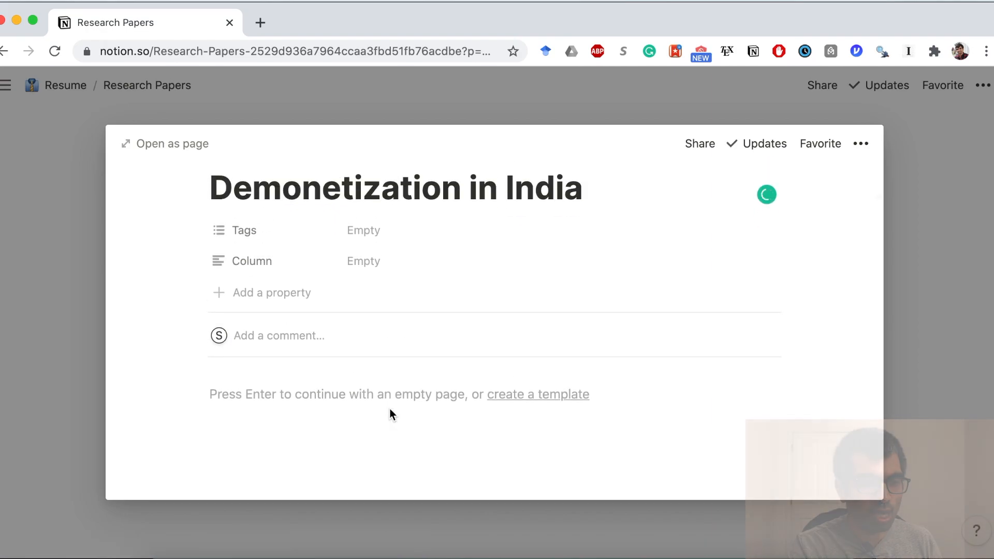
left_click(272, 391)
type("/")
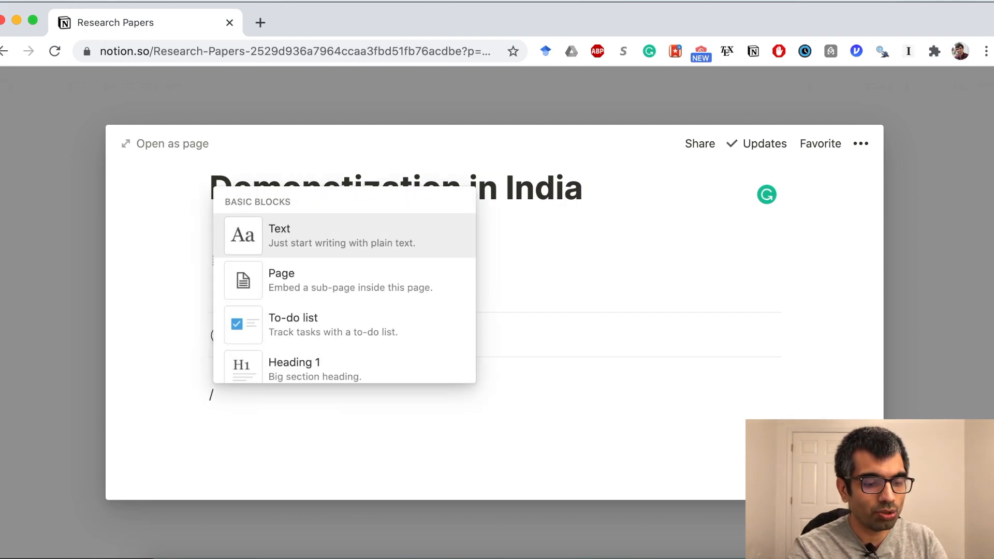
type("file")
key("Return")
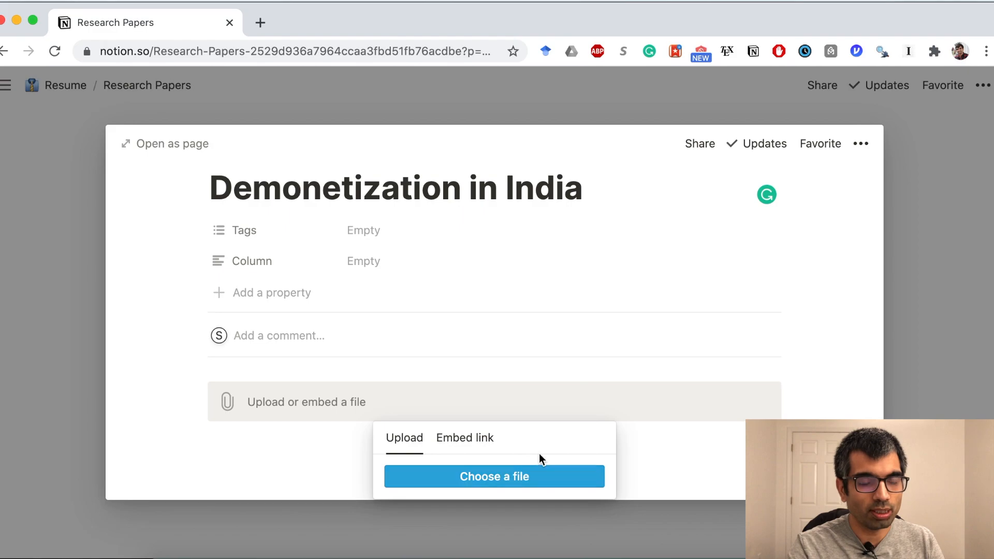
left_click(80, 415)
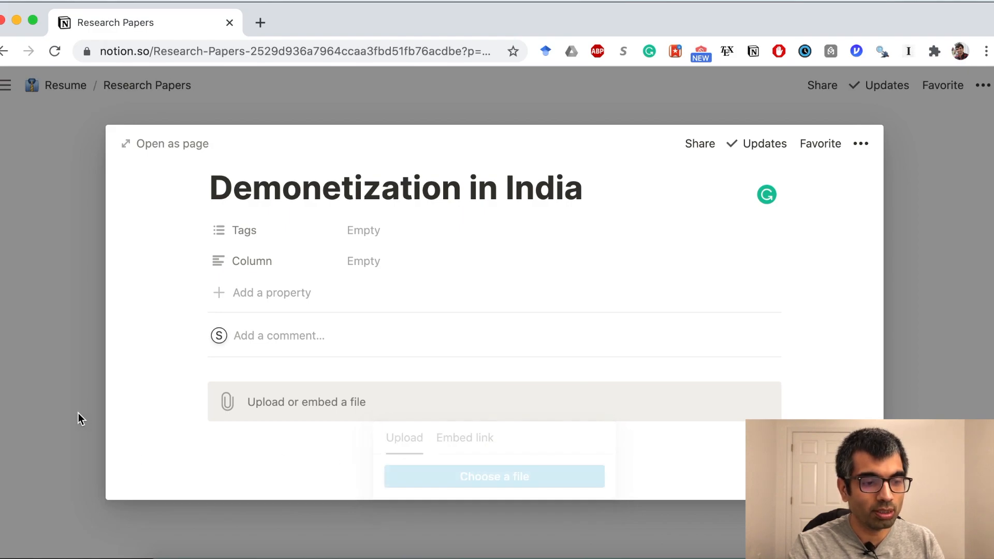
left_click(936, 243)
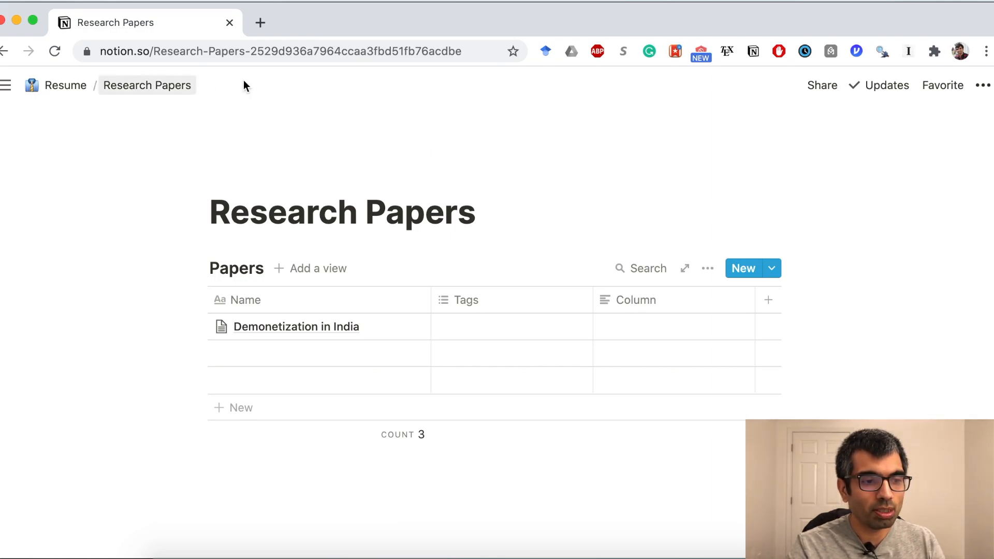
left_click(399, 327)
scroll(432, 433, "down", 3)
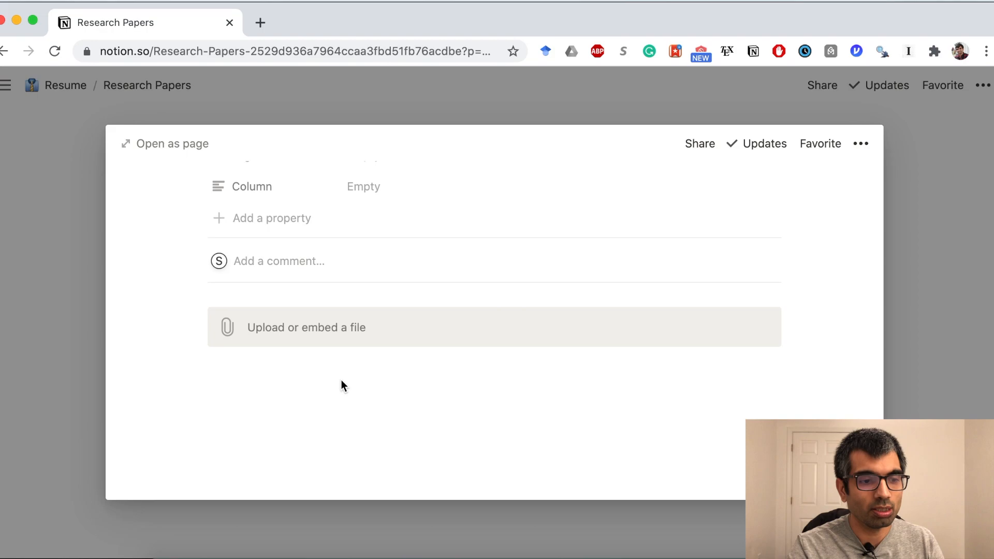
left_click(44, 375)
Name the second entry of the Papers table "Cash transfers in India"
left_click(277, 357)
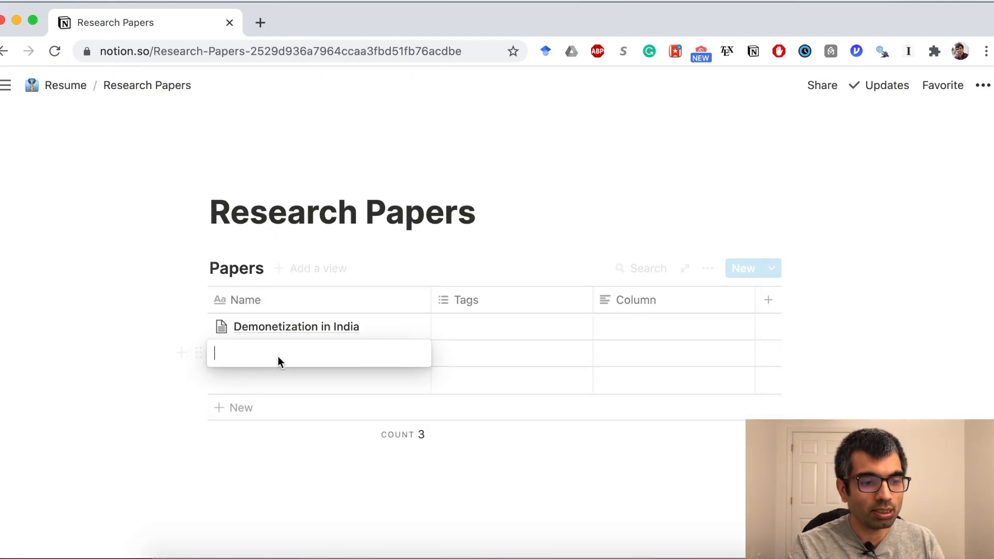
type("Cash transfers in India")
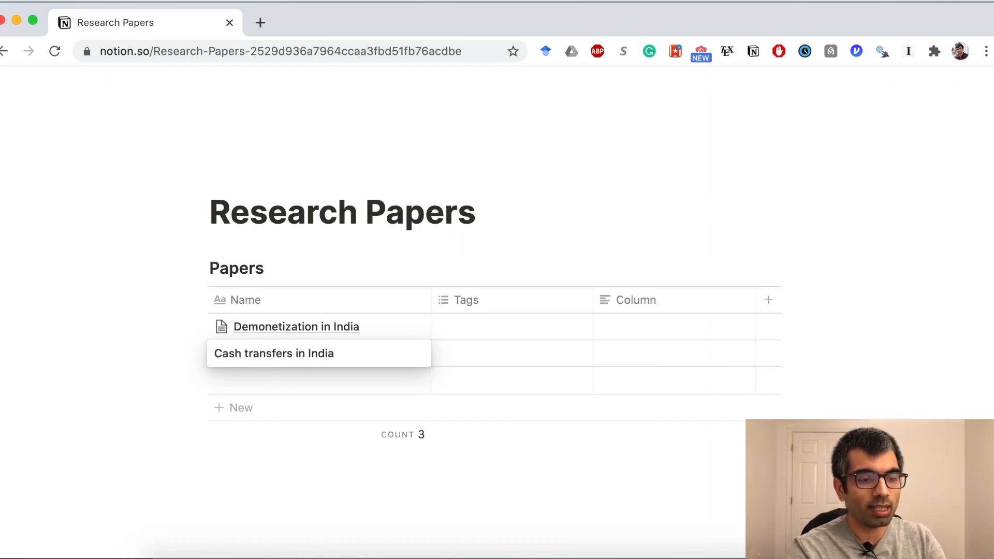
key("Escape")
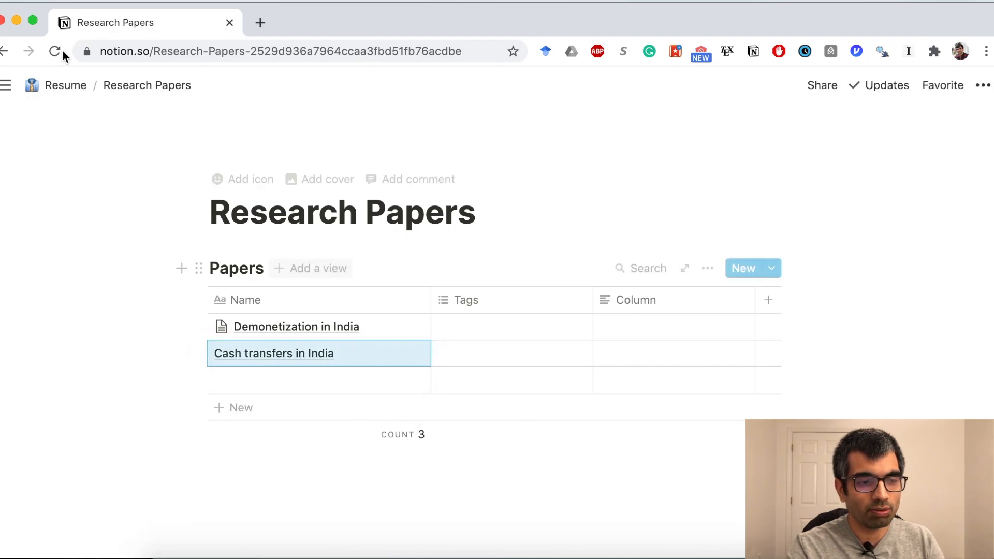
Return to the Resume page and browse the available block types on a new line below the Research Papers link
left_click(72, 91)
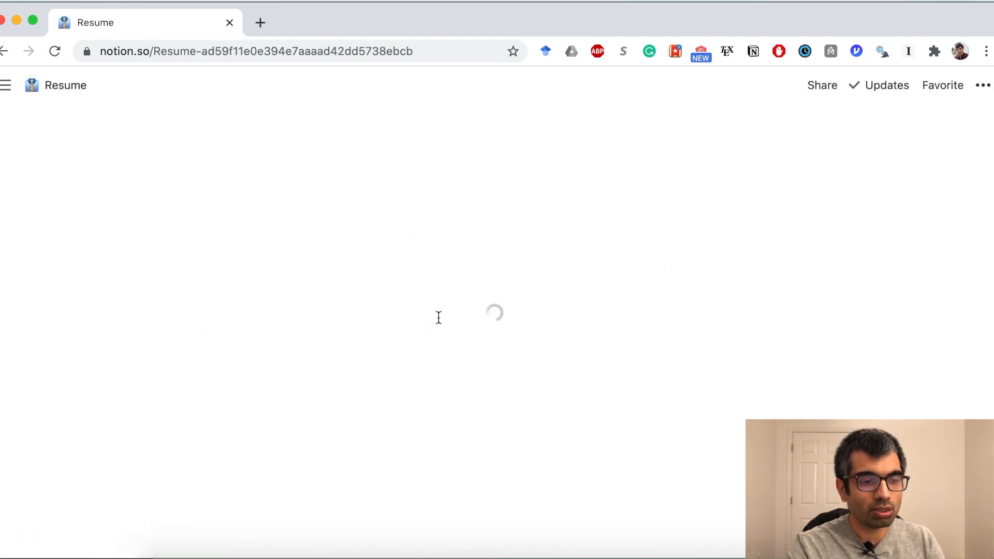
scroll(439, 317, "down", 15)
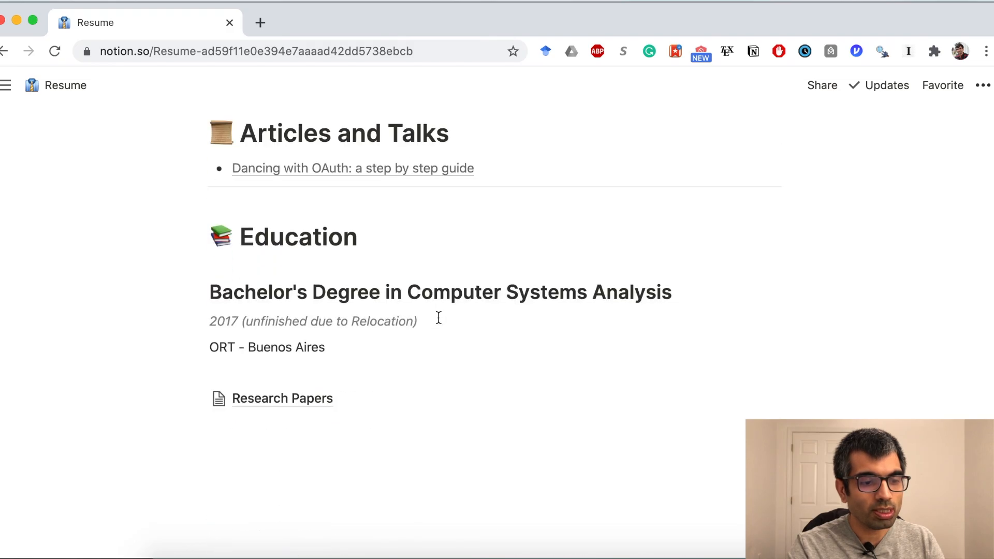
left_click(278, 438)
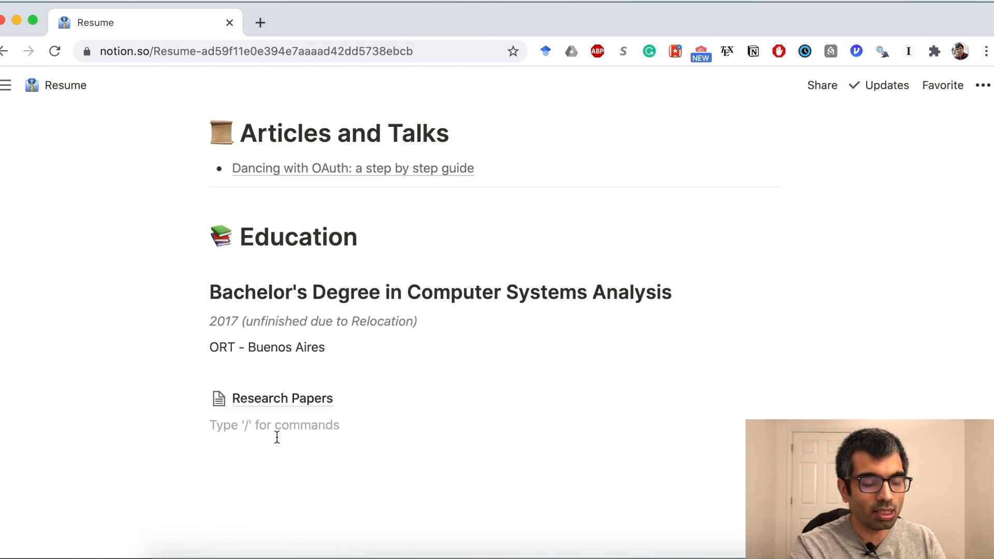
type("/")
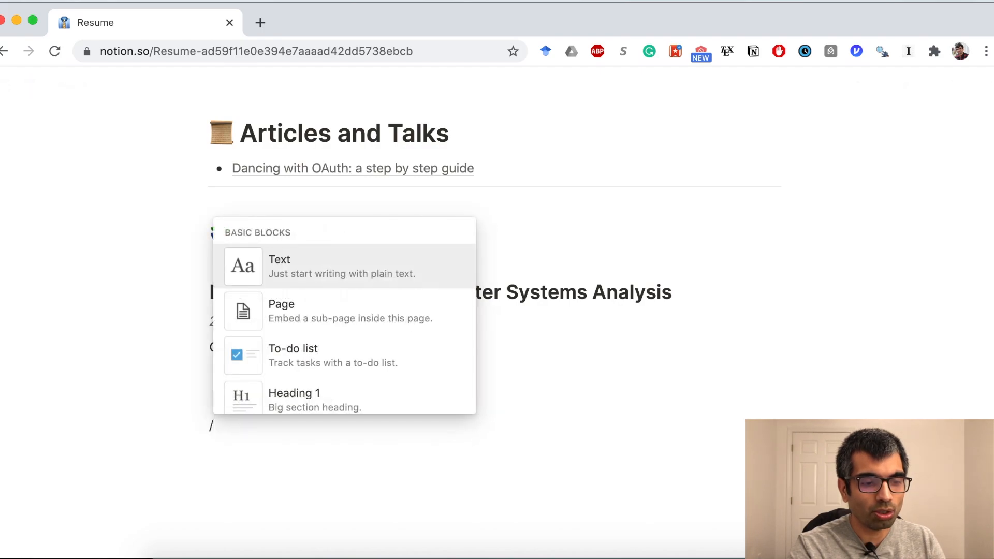
key("Down")
key("Down")
key("Down")
key("Down")
key("Down")
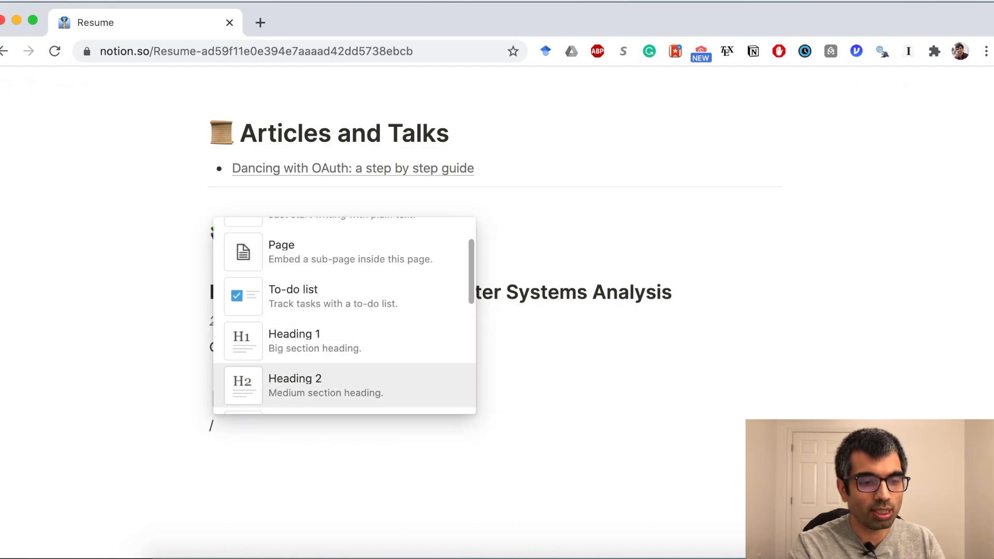
key("Down")
key("Down")
key("Down")
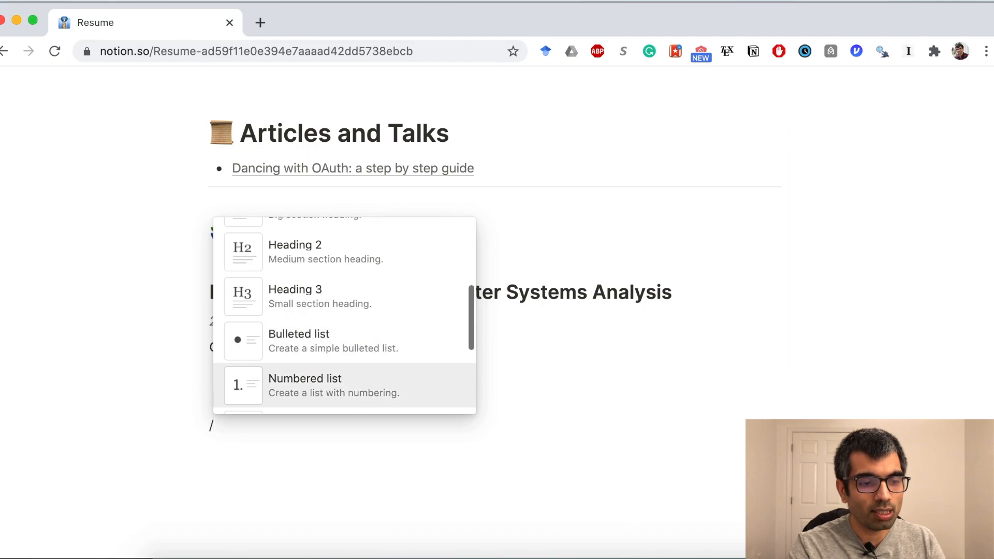
key("Down")
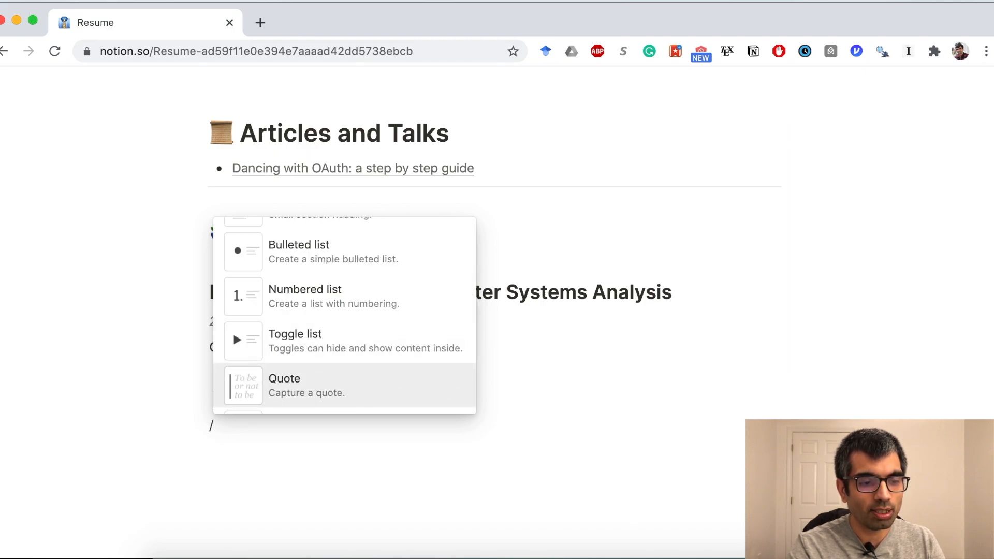
key("Down")
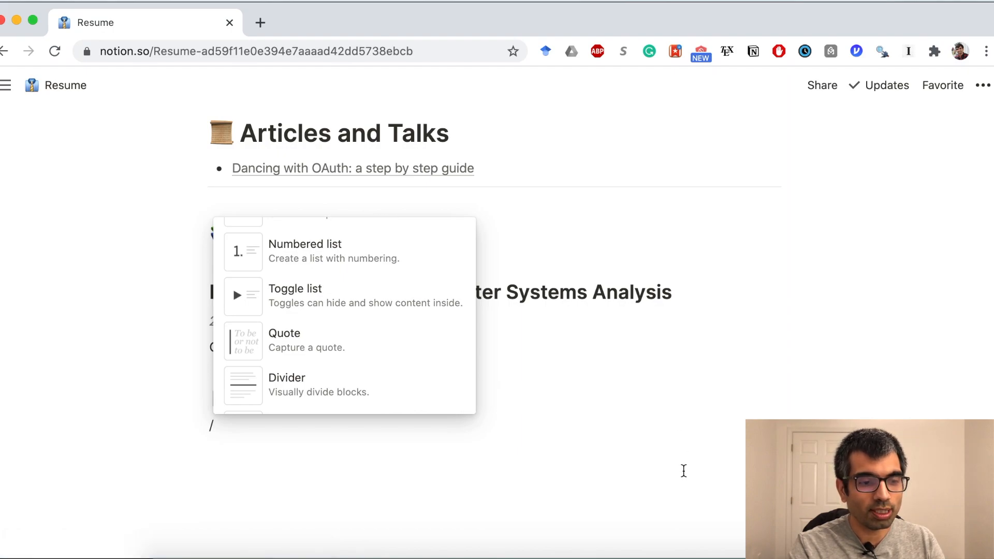
left_click(684, 471)
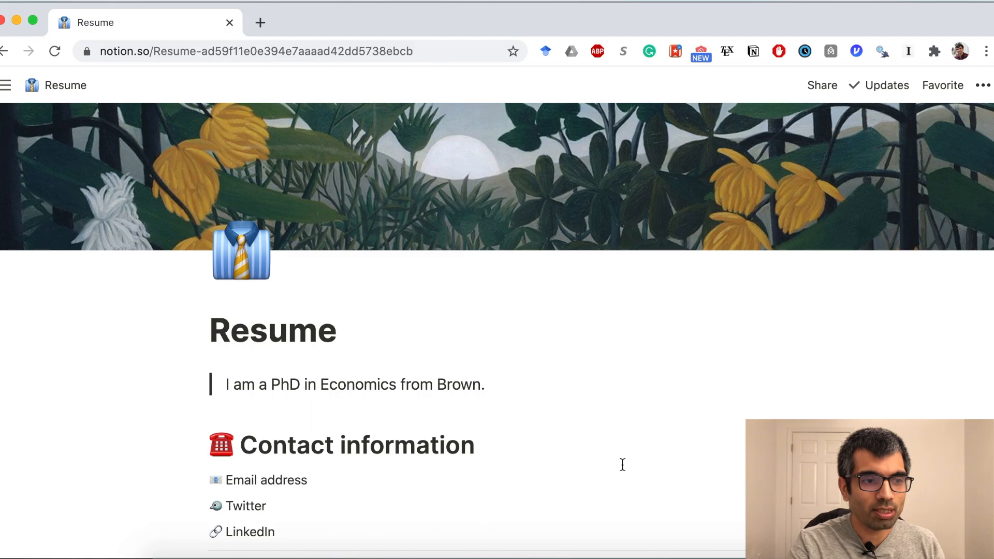
Publish the Resume page to the web and copy its public link
scroll(622, 464, "down", 1)
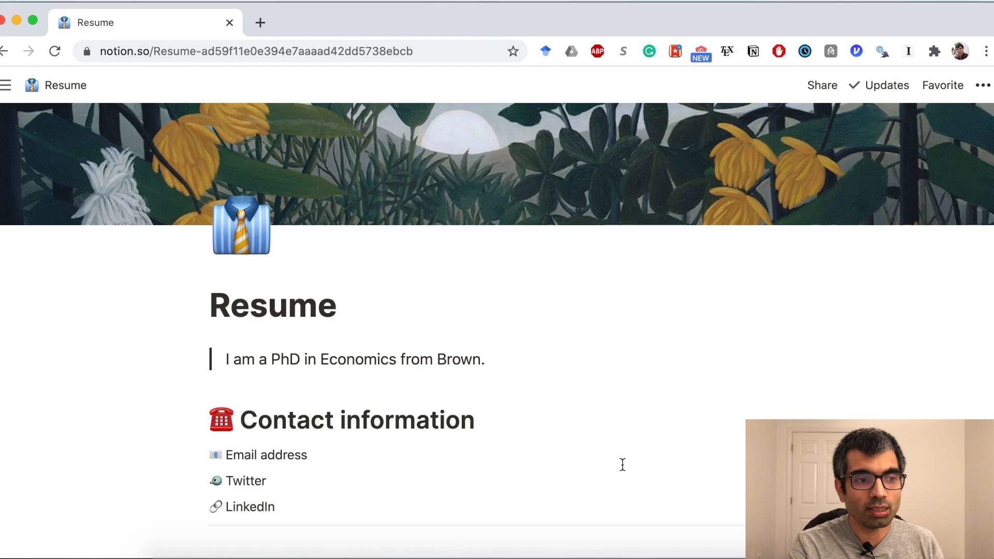
left_click(820, 91)
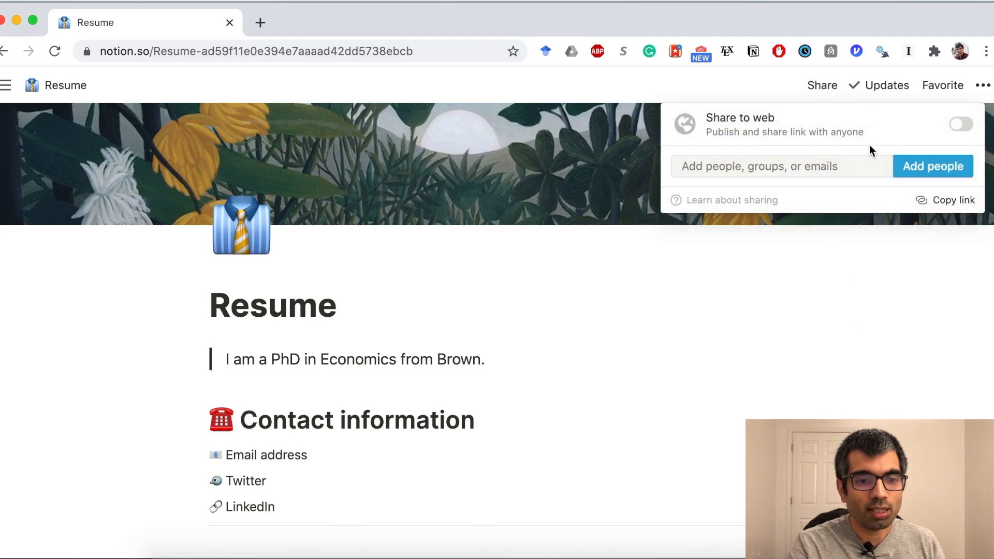
left_click(969, 125)
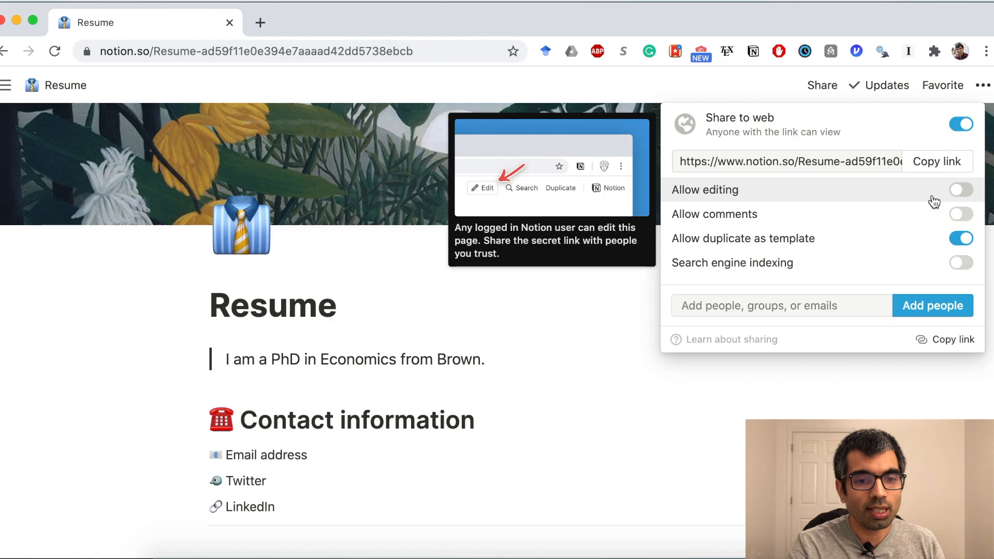
left_click(939, 164)
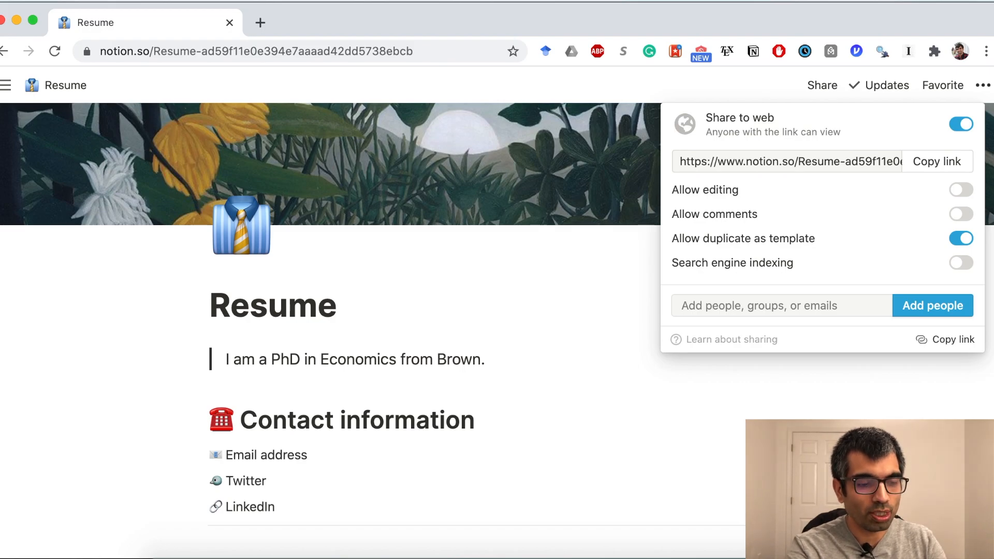
Open the copied link in a new incognito window and review the published Resume page down to its end
key("super+shift+n")
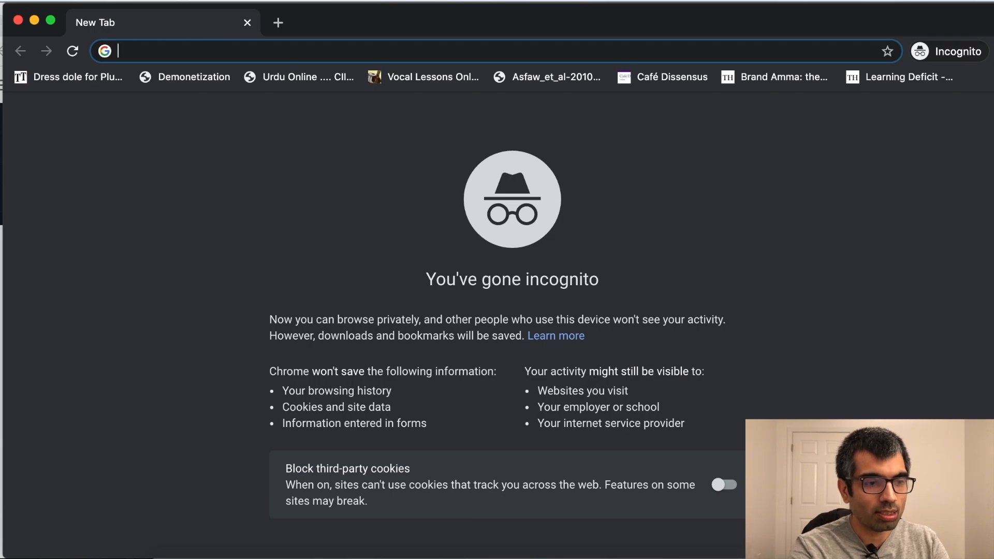
key("super+v")
key("Return")
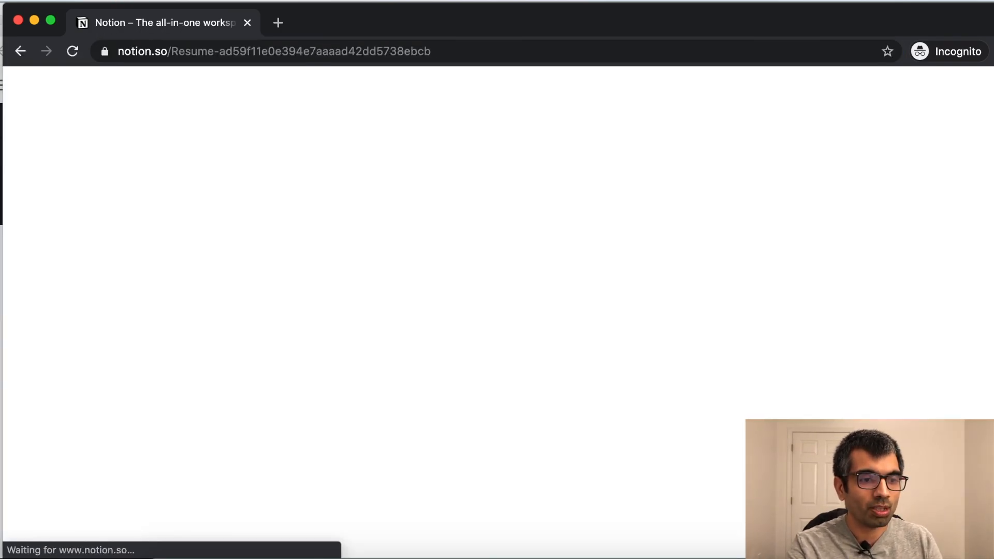
scroll(519, 451, "down", 3)
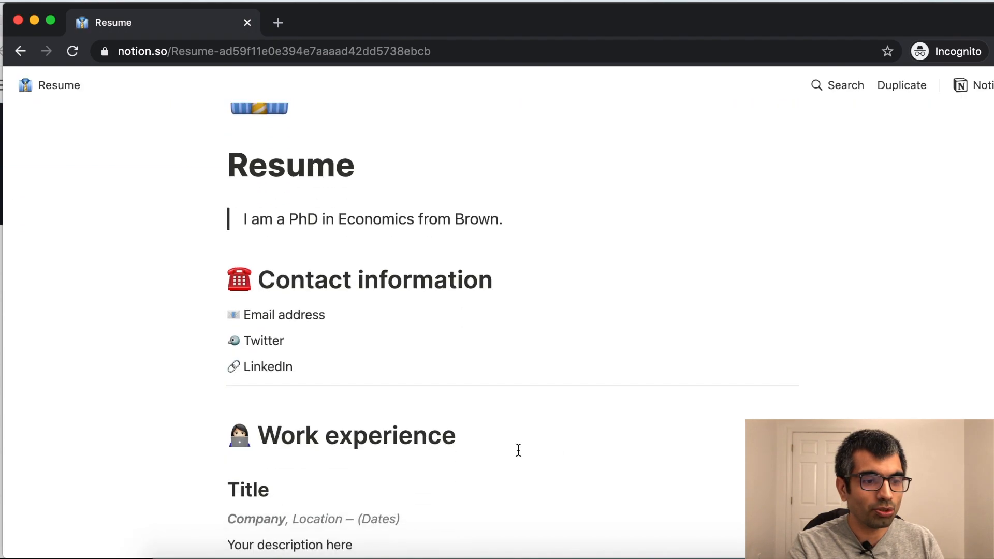
scroll(519, 450, "down", 17)
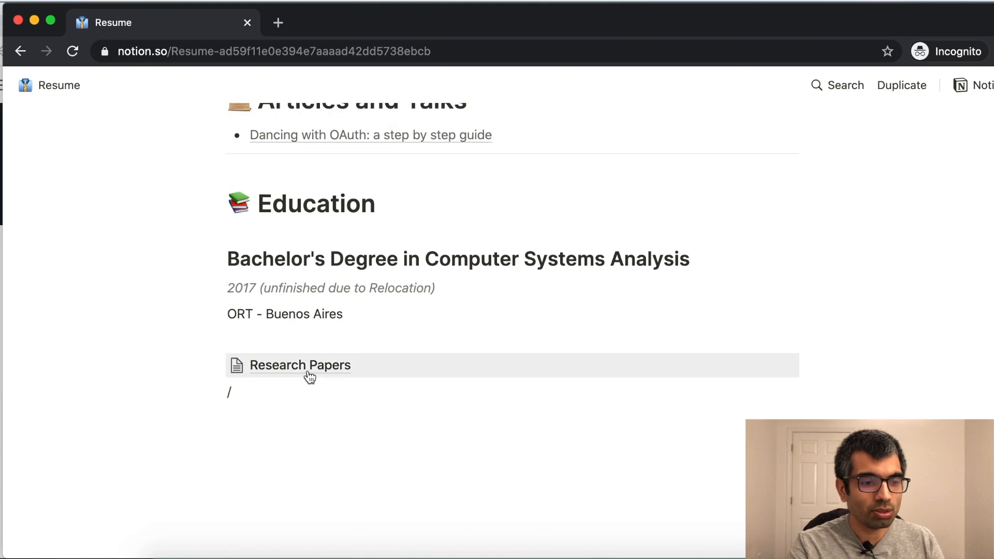
Open the published Research Papers page, view its Demonetization in India entry, and return to the table
left_click(309, 369)
scroll(477, 416, "down", 1)
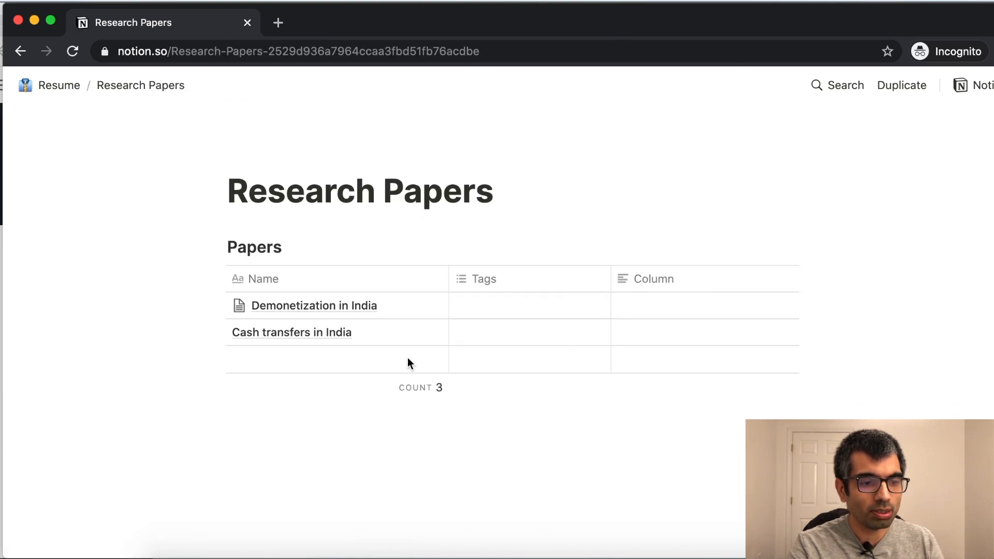
mouse_move(346, 309)
left_click(422, 309)
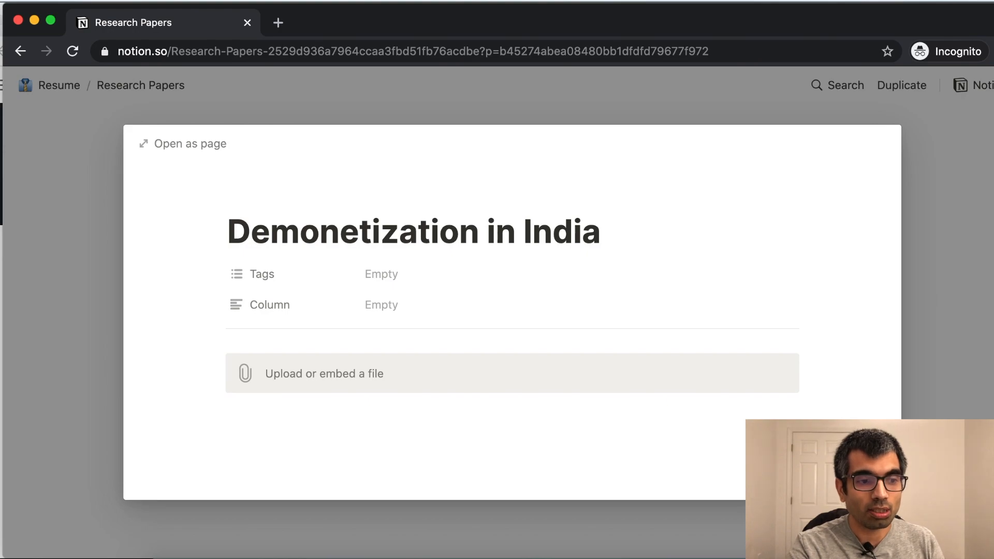
left_click(73, 239)
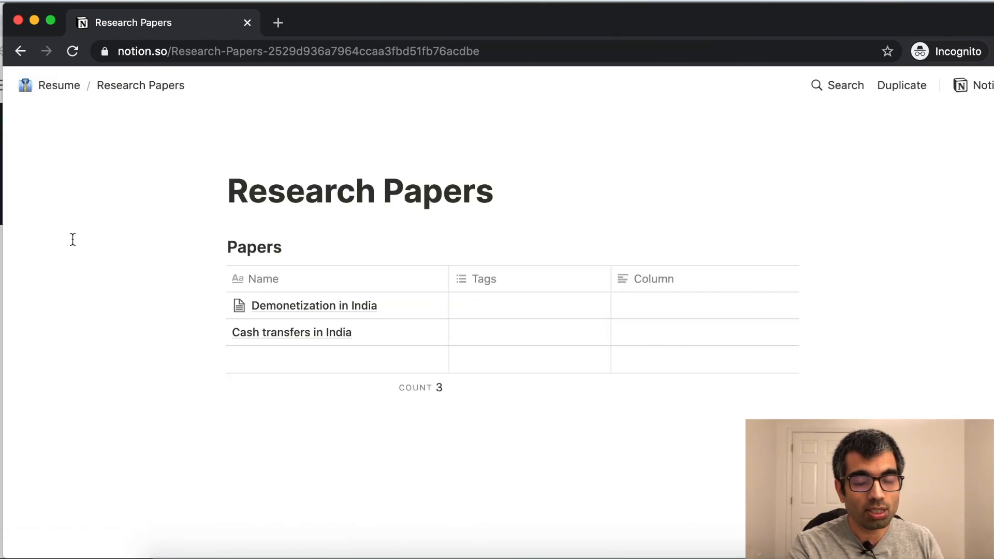